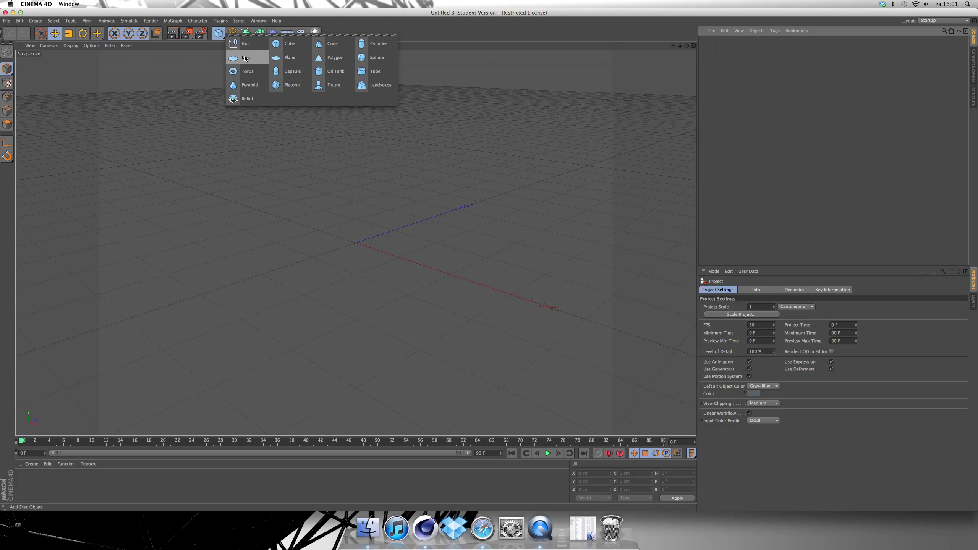
Add a Disc primitive and set Disc Segments to 1, keeping 100 cm radius and six rotation segments
click(245, 57)
double_click(755, 323)
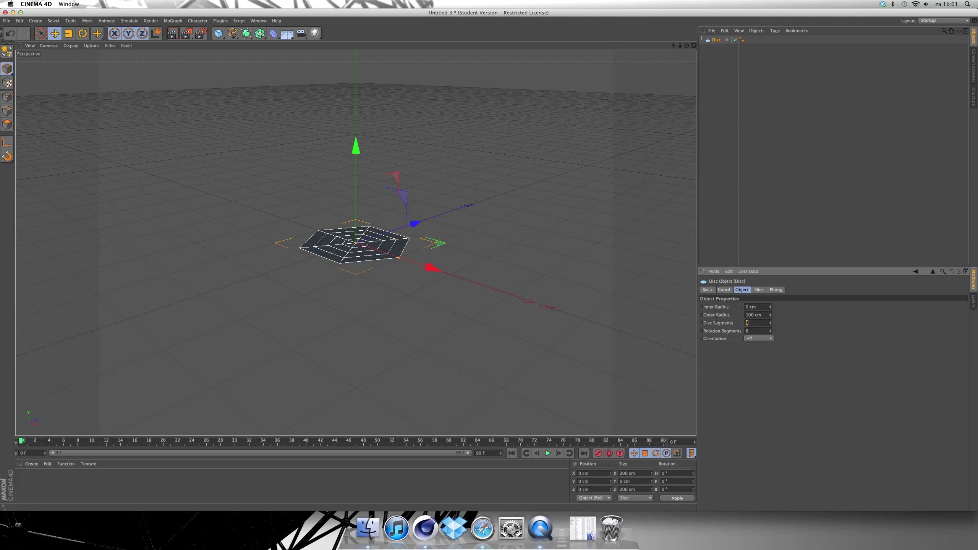
text(1)
key(Return)
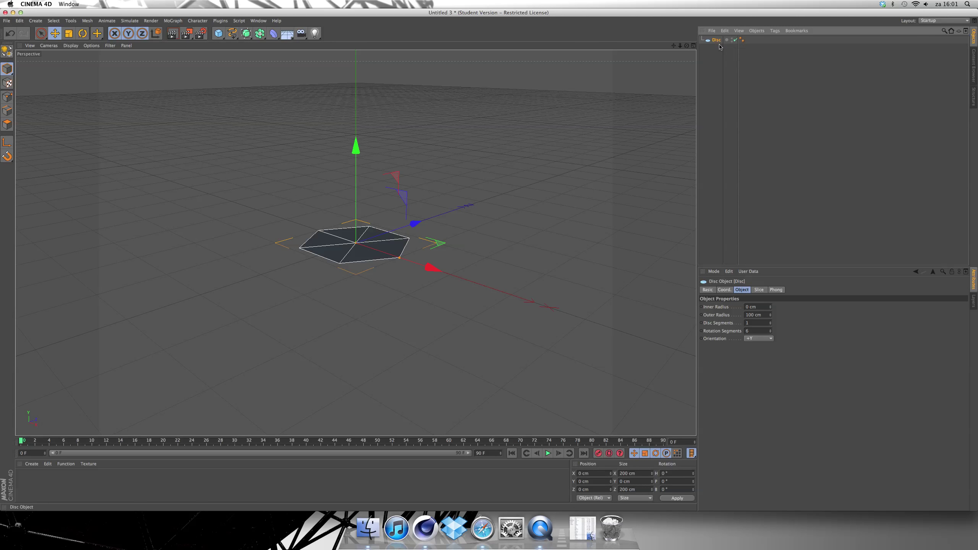
Make the disc editable and paint-select all six of its polygons in Polygon mode
key(c)
click(41, 33)
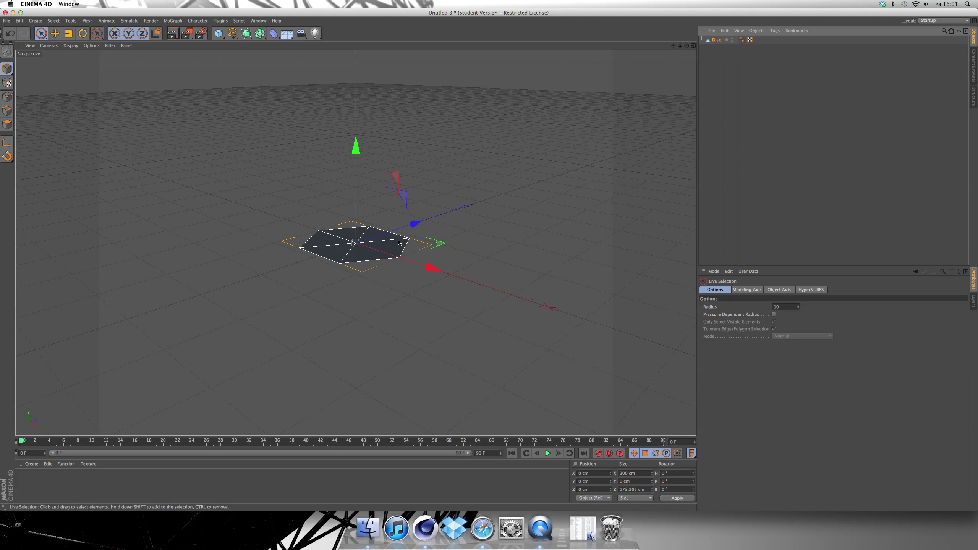
click(7, 124)
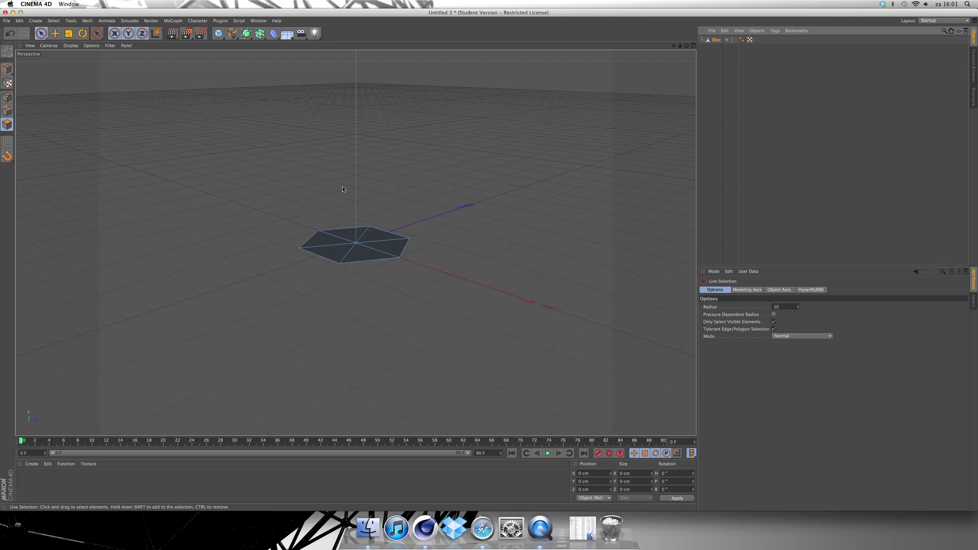
mouse_move(353, 232)
mouse_down()
mouse_move(368, 253)
mouse_move(373, 238)
mouse_move(355, 241)
mouse_up()
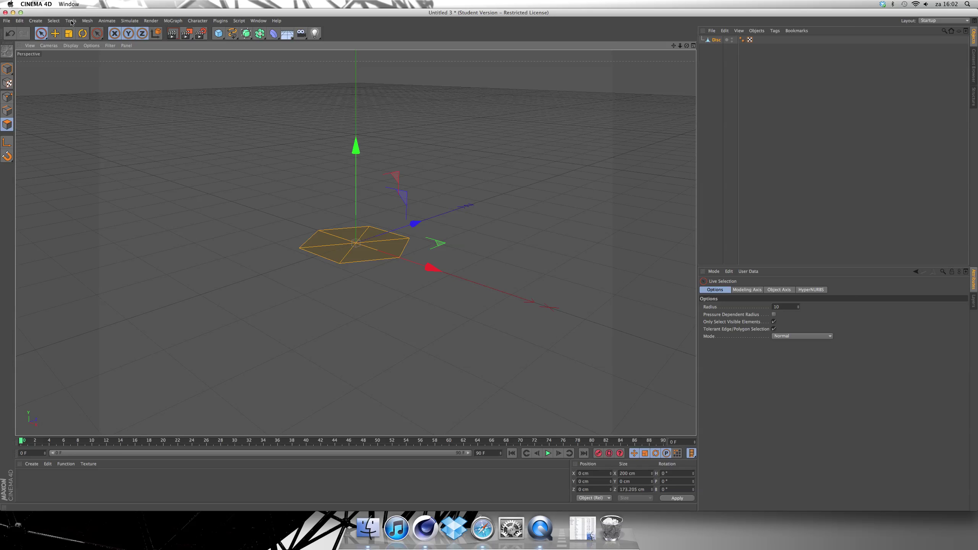
click(91, 21)
mouse_move(96, 33)
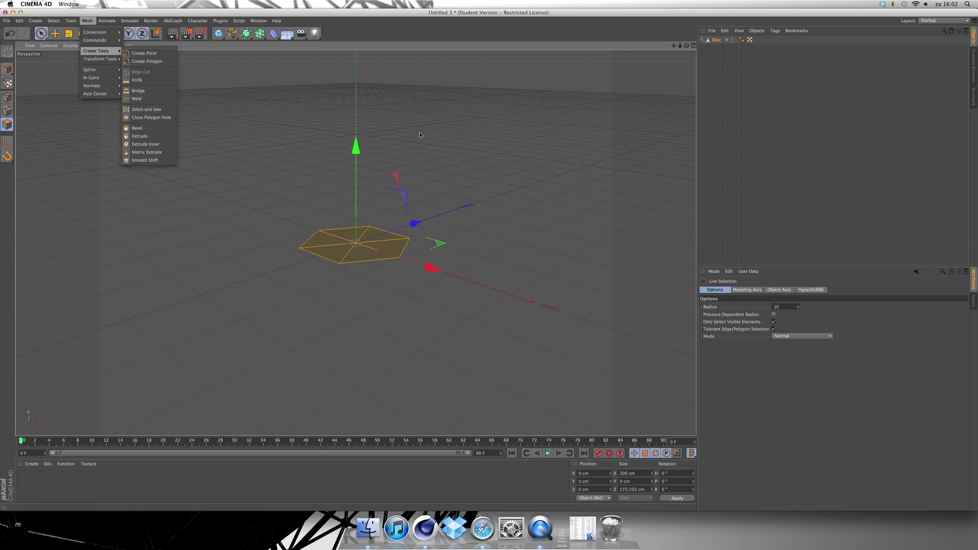
click(344, 128)
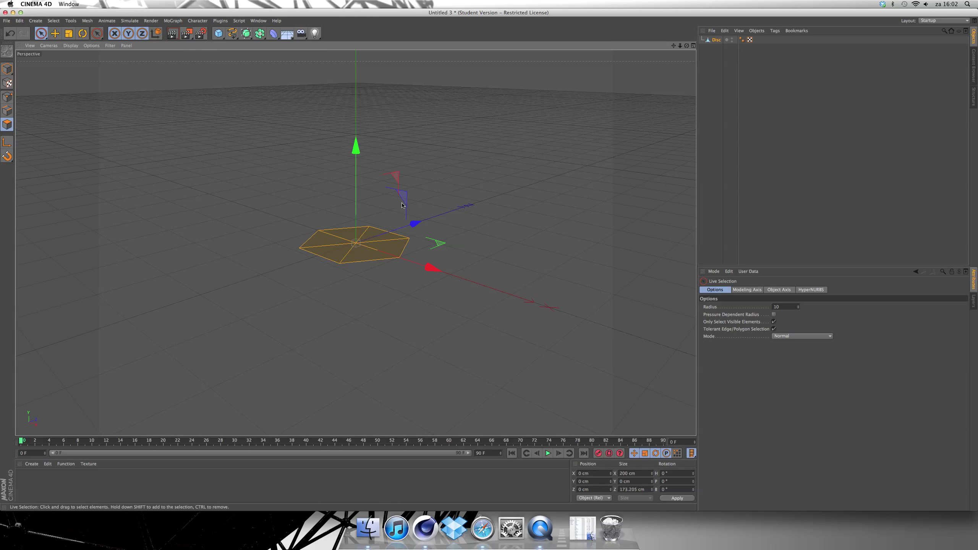
Extrude the disc's polygons about 93 cm upward into a hexagonal prism
key(d)
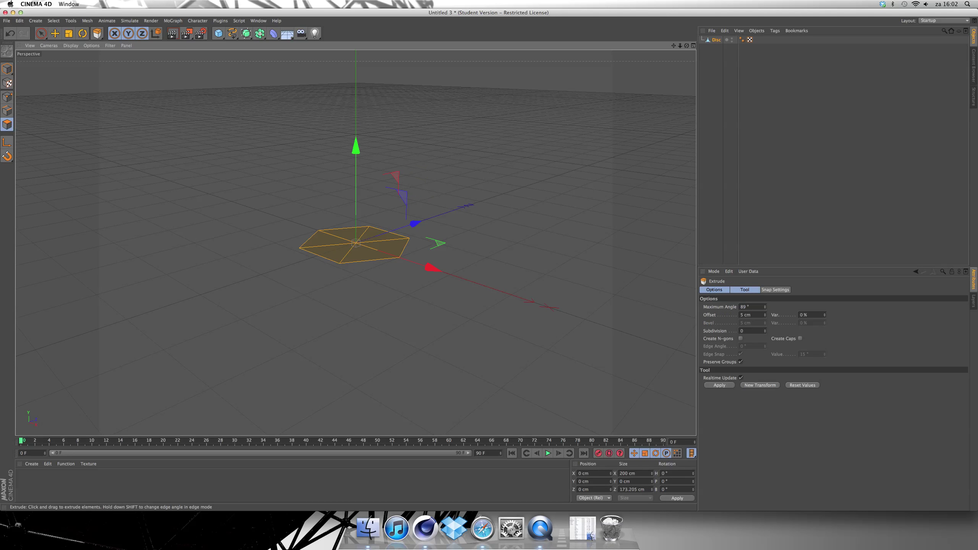
drag(416, 180, 458, 181)
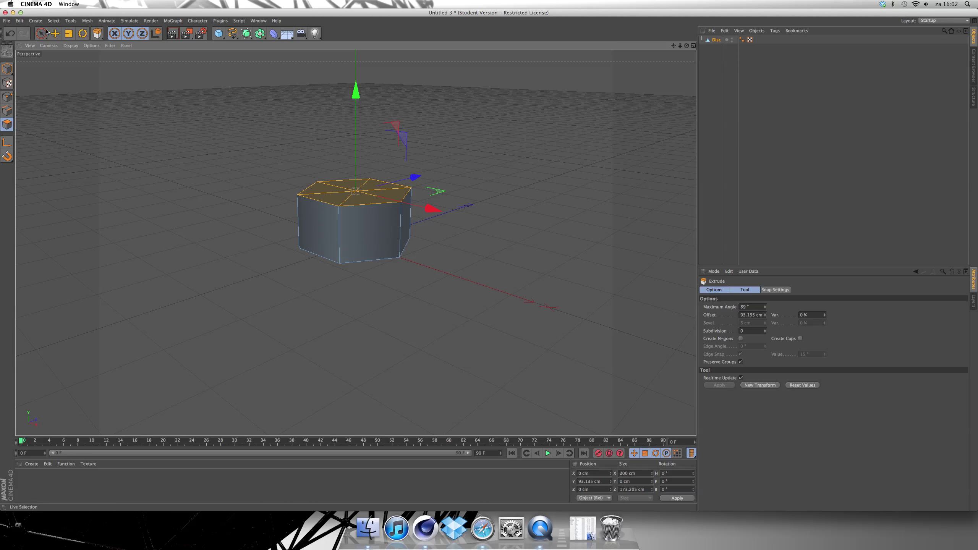
click(68, 34)
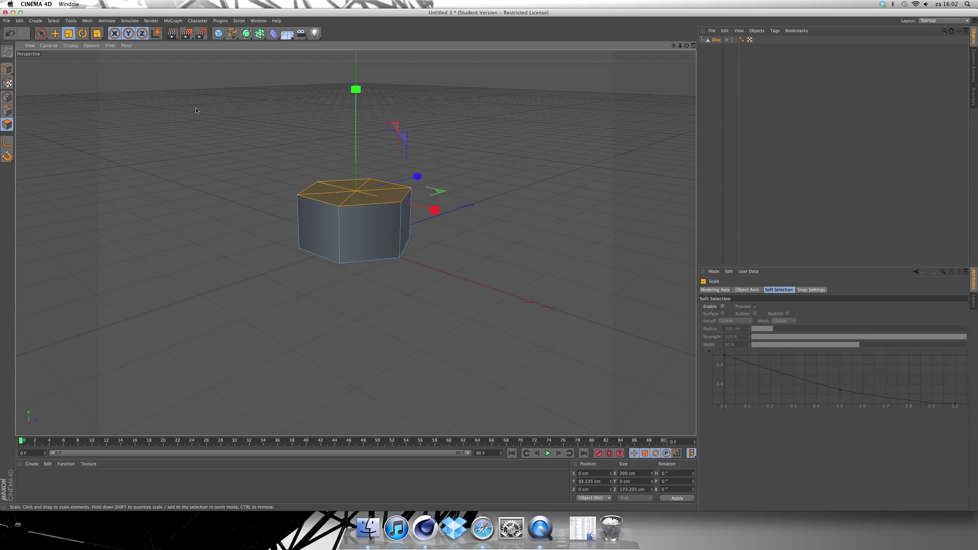
Shrink the prism's top face to about 93% and shift it sideways along Z
drag(512, 224, 491, 231)
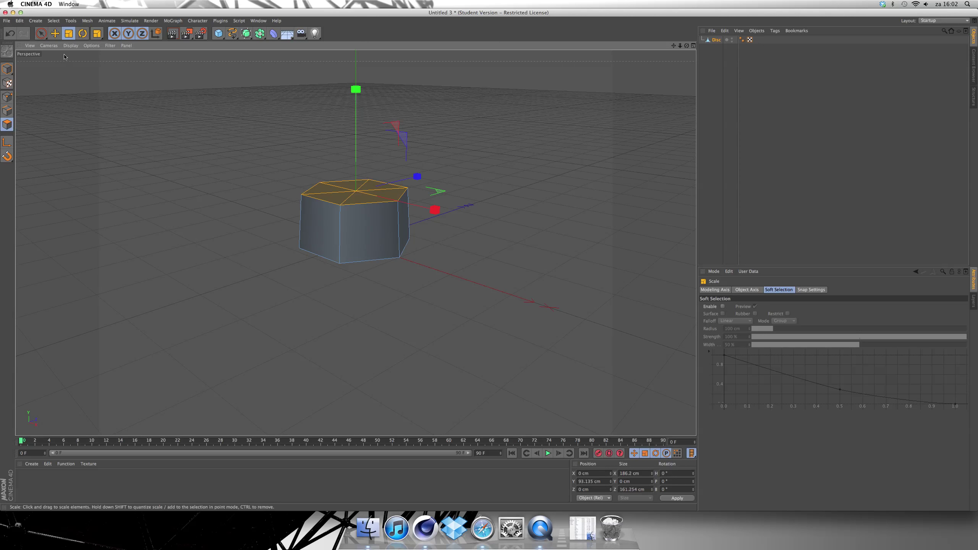
click(57, 36)
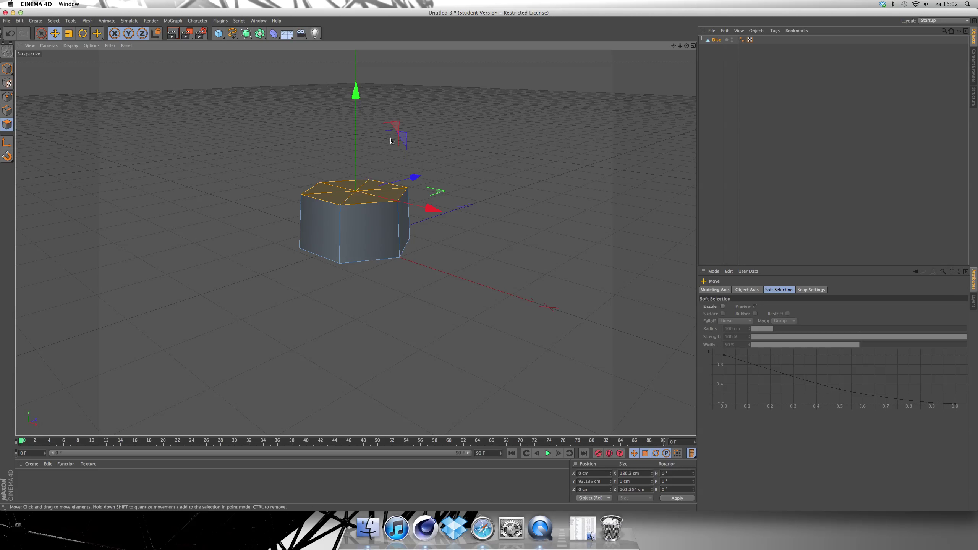
drag(414, 178, 421, 183)
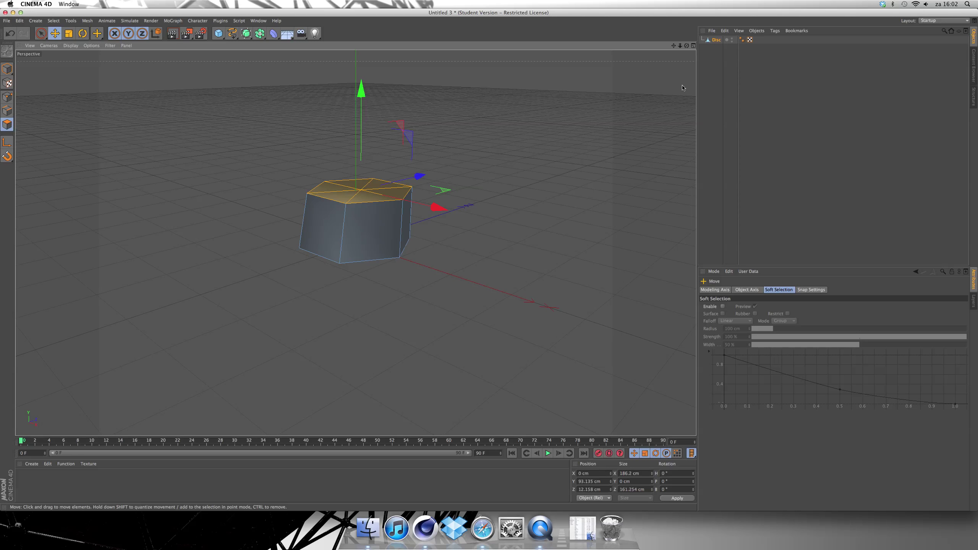
Orbit and zoom around the prism to inspect the hexagonal top, deselecting the face
drag(687, 46, 634, 42)
drag(355, 243, 356, 227)
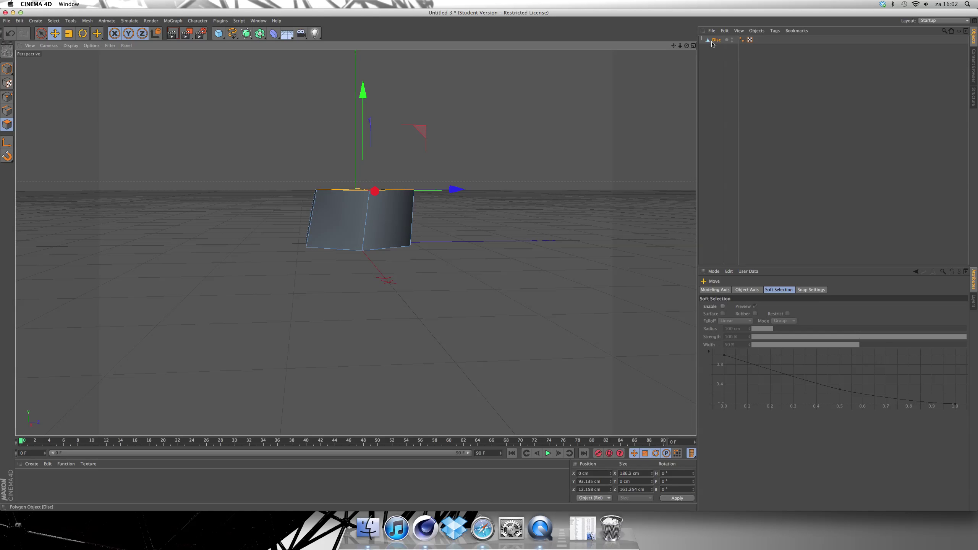
drag(688, 47, 641, 109)
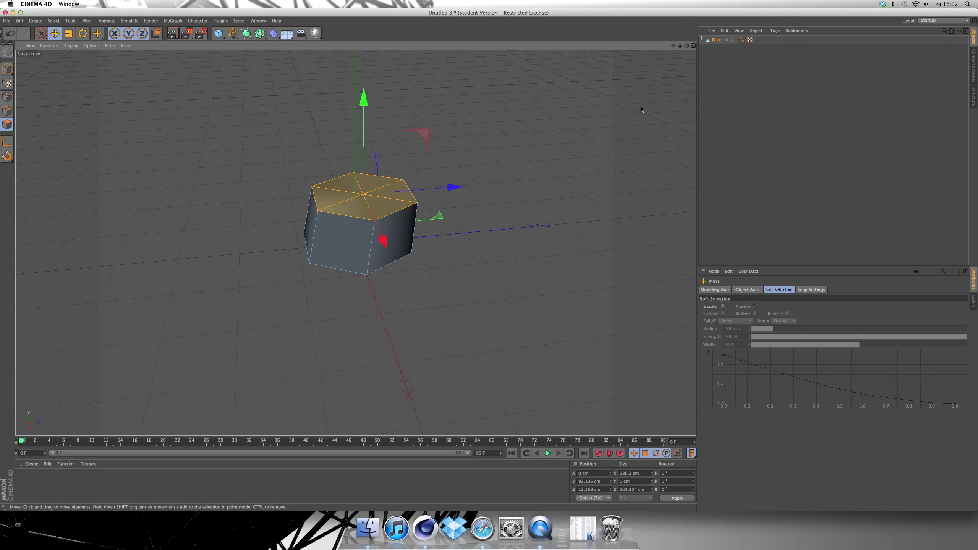
scroll(576, 190, up, 5)
click(578, 190)
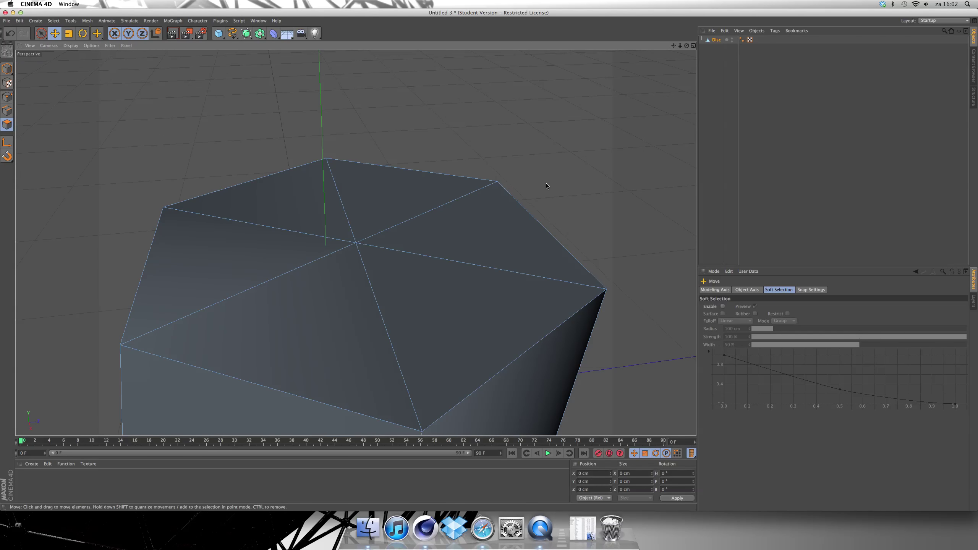
scroll(543, 185, up, 2)
scroll(541, 185, up, 3)
scroll(537, 185, down, 4)
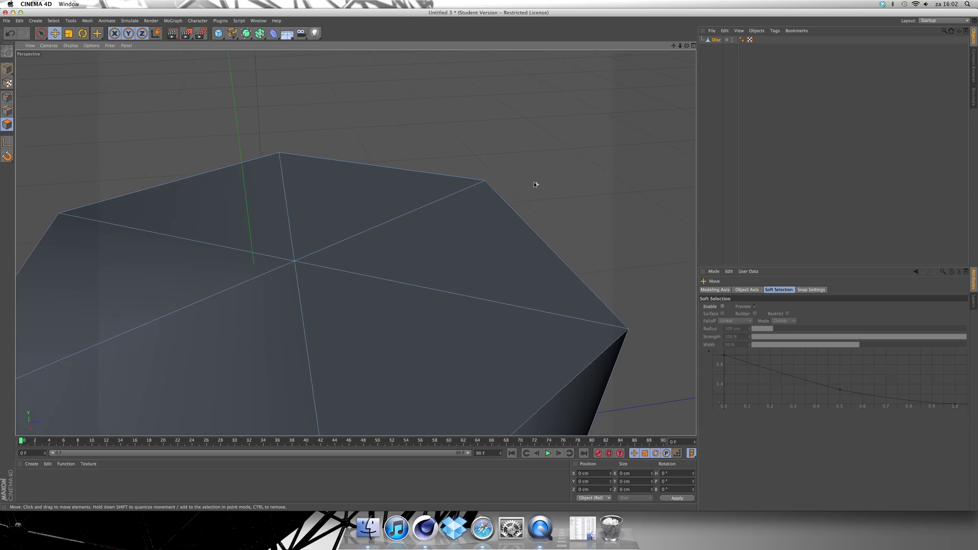
scroll(535, 184, up, 2)
scroll(532, 183, down, 6)
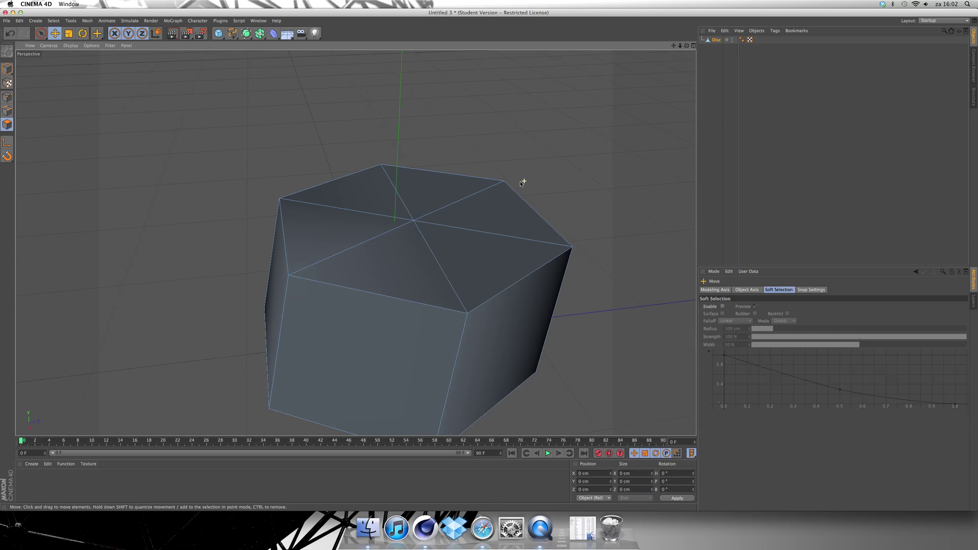
scroll(524, 181, down, 2)
key(space)
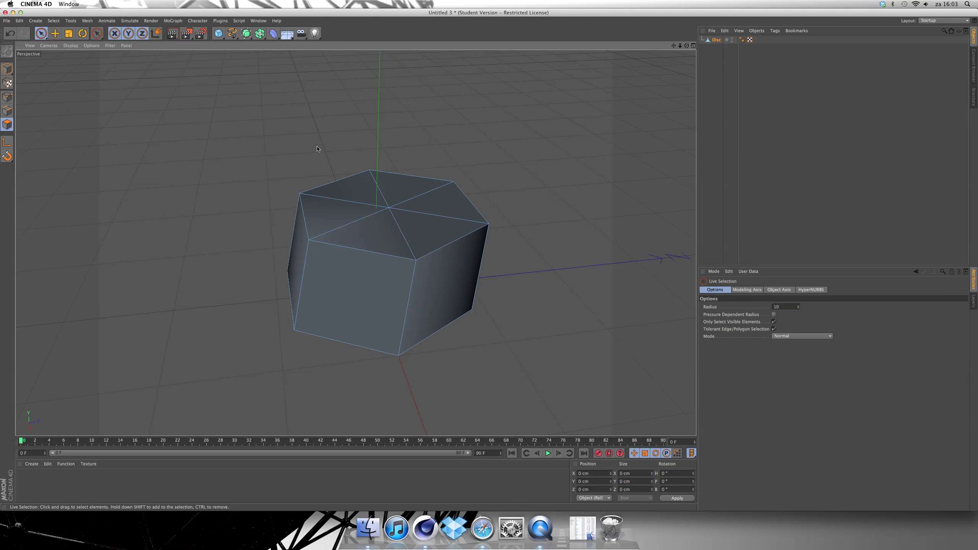
Select the prism's top cap and extrude it upward into a new section
drag(385, 191, 408, 231)
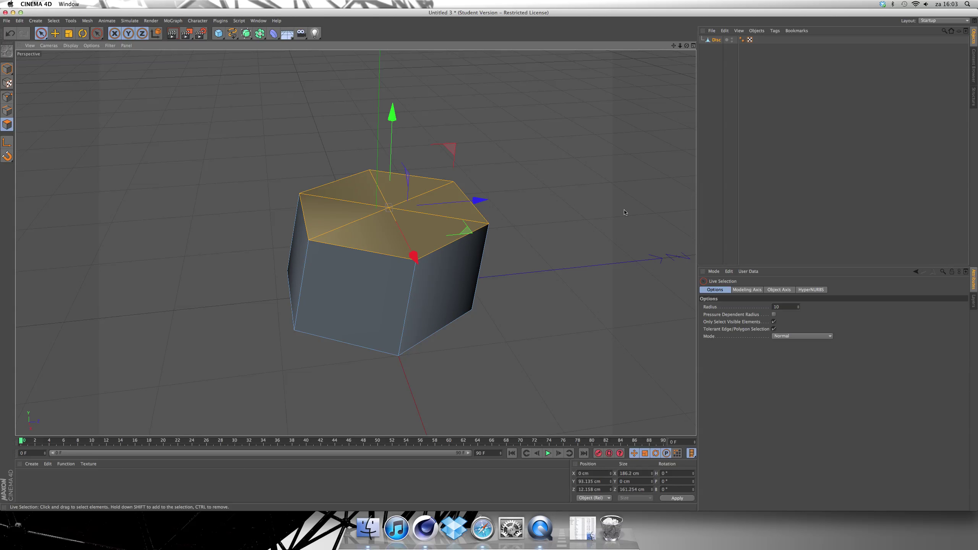
key(d)
drag(563, 195, 623, 195)
drag(563, 116, 563, 84)
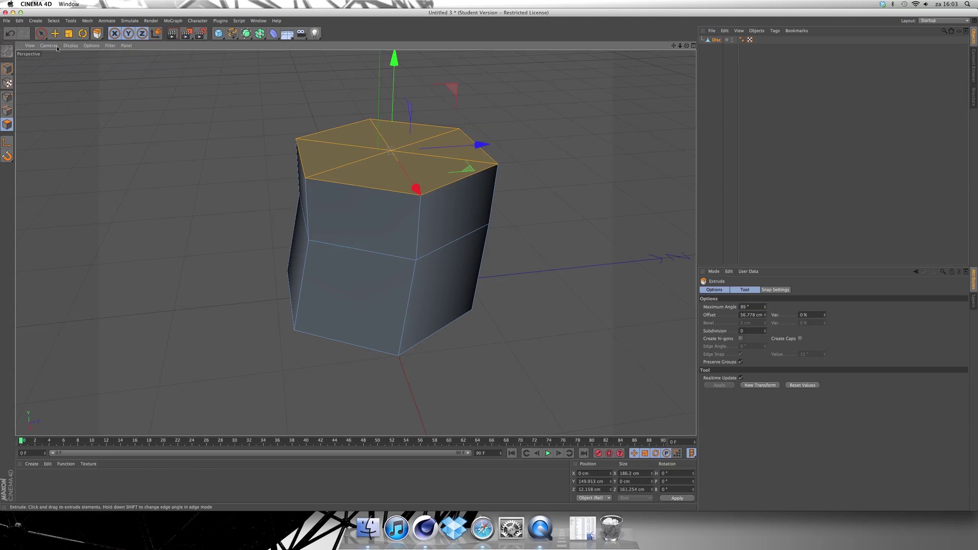
Extrude another section from the top cap and shift the top face left along X
drag(686, 46, 669, 17)
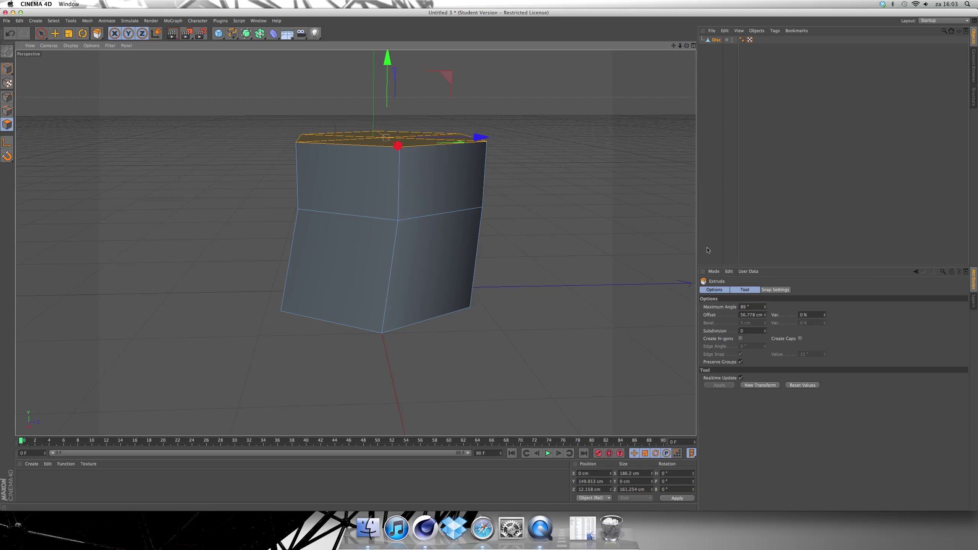
mouse_move(572, 223)
mouse_down()
mouse_move(535, 223)
mouse_move(581, 224)
mouse_move(570, 223)
mouse_up()
drag(686, 45, 686, 87)
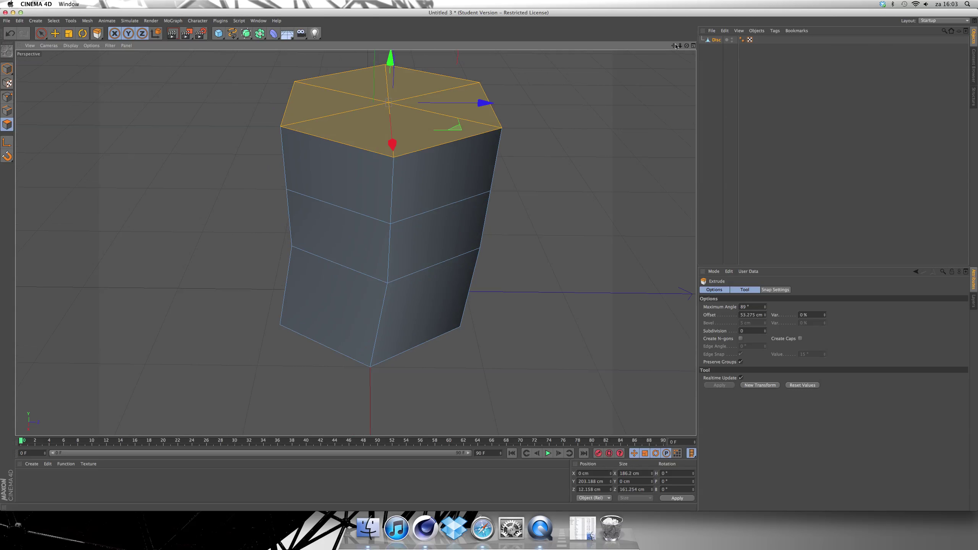
scroll(566, 133, down, 2)
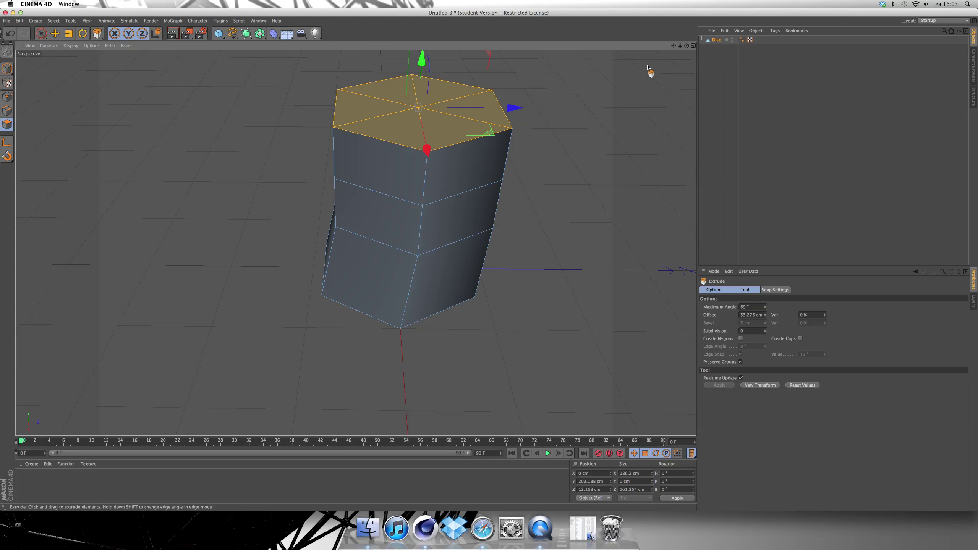
drag(673, 46, 568, 159)
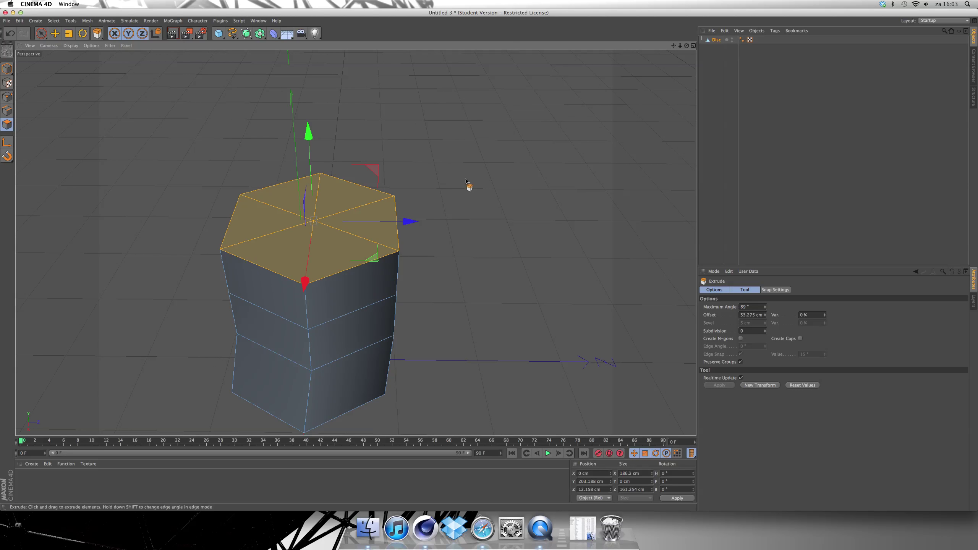
drag(416, 223, 400, 223)
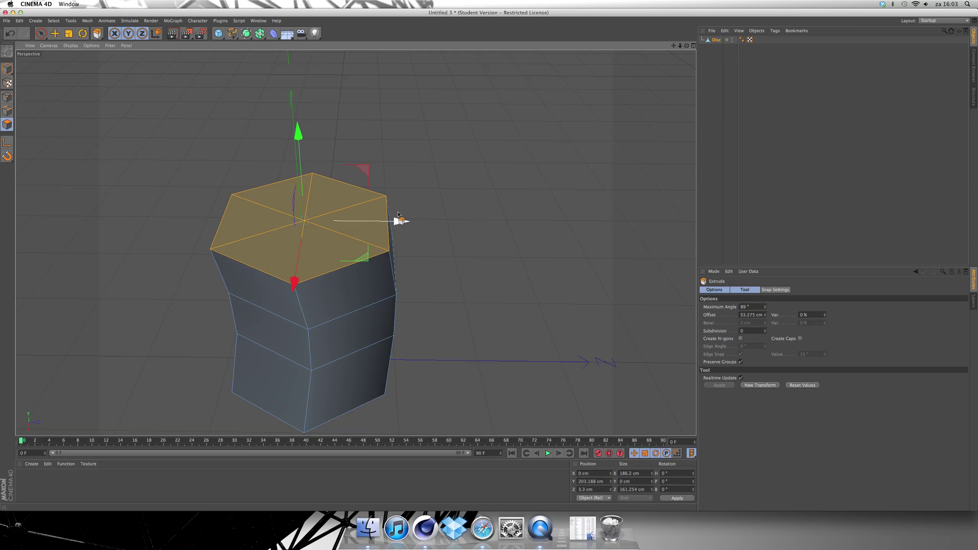
click(55, 33)
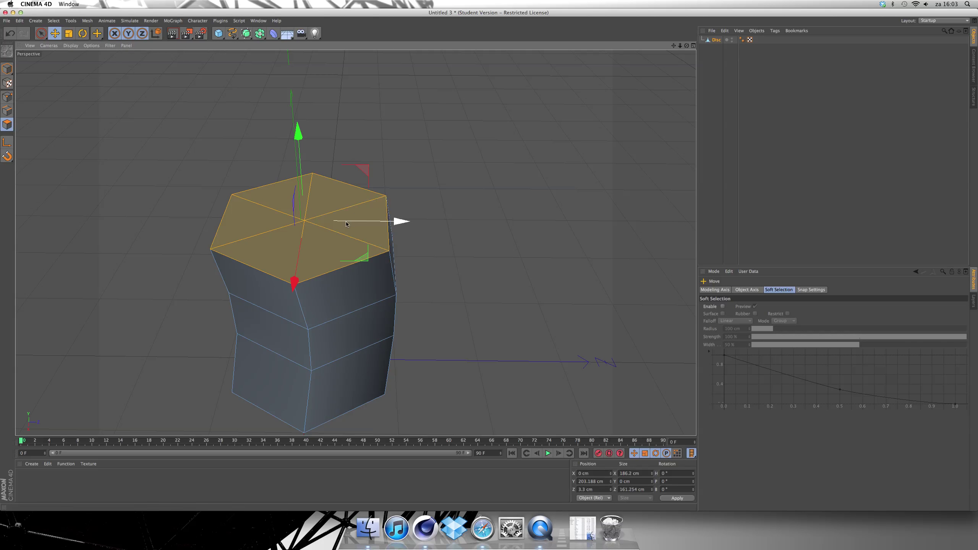
Nudge the top face about 2.7 cm, shrink it to 93.4%, and tilt it about 9°
mouse_move(553, 239)
mouse_down()
mouse_move(543, 238)
mouse_move(552, 238)
mouse_up()
click(68, 33)
drag(488, 203, 468, 209)
scroll(481, 175, down, 6)
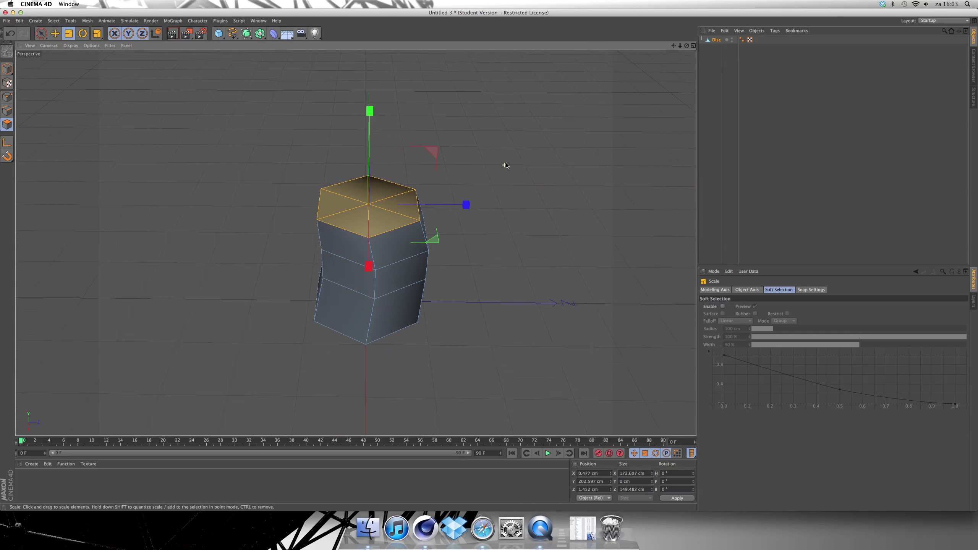
drag(686, 46, 441, 125)
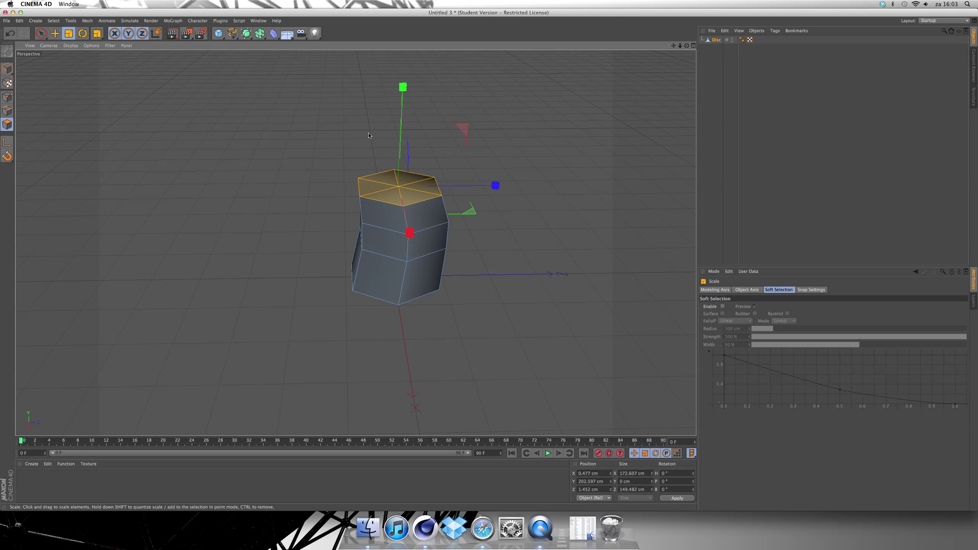
click(82, 33)
drag(389, 131, 380, 133)
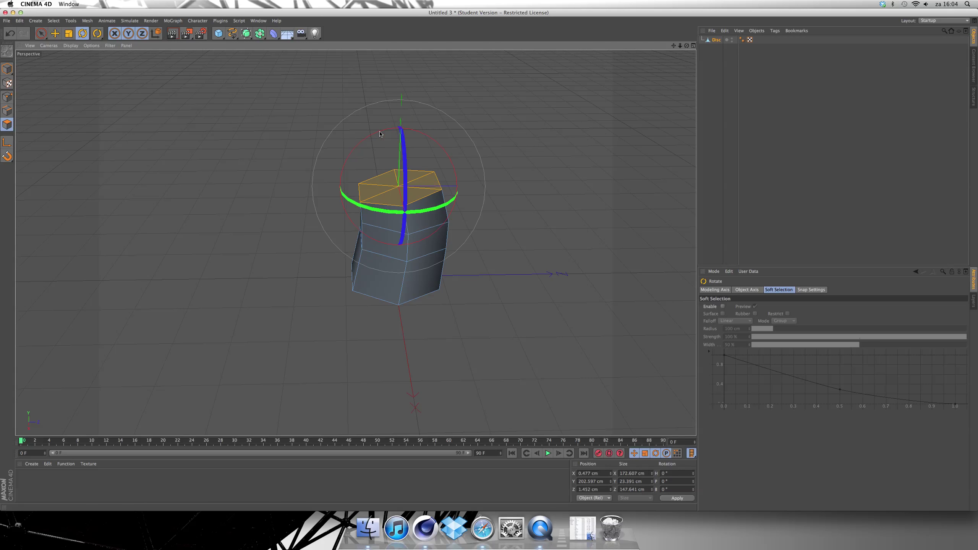
click(596, 222)
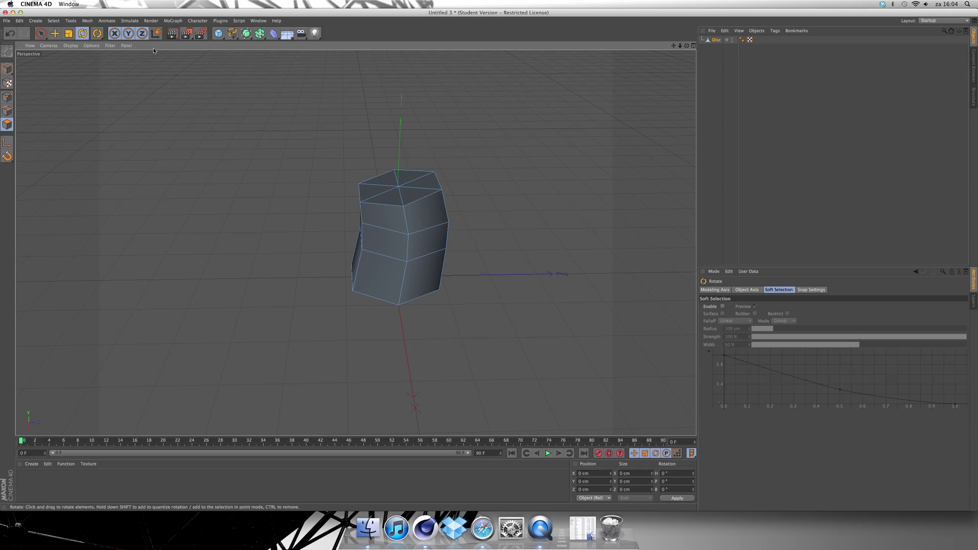
Restore the top face, extrude it about 61.7 cm, tilt it 5° and shrink it to 93%
key(ctrl+z)
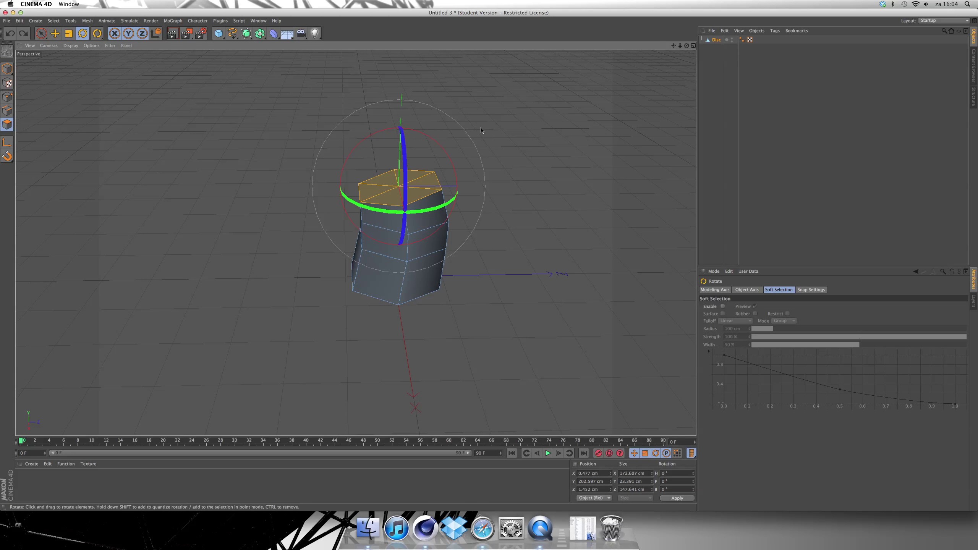
key(d)
drag(556, 204, 595, 204)
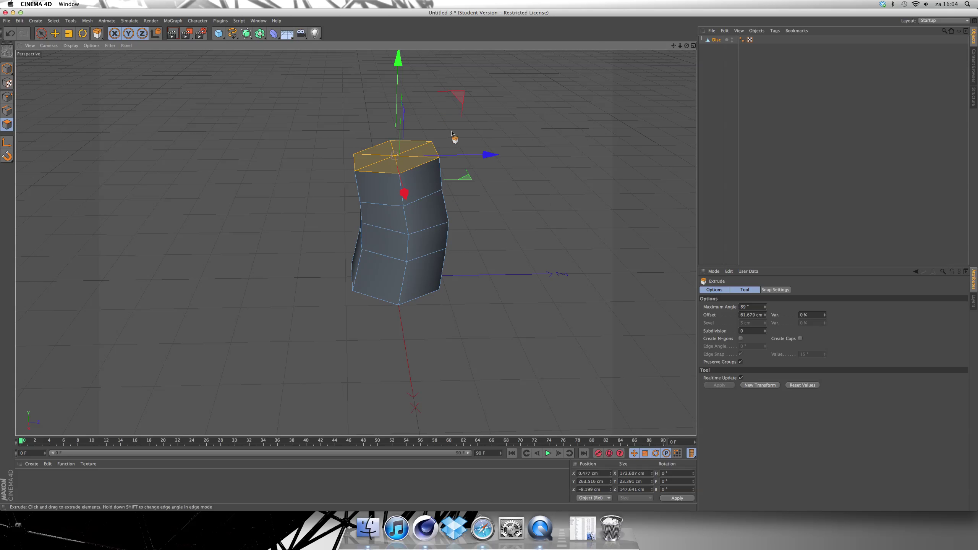
drag(496, 157, 478, 158)
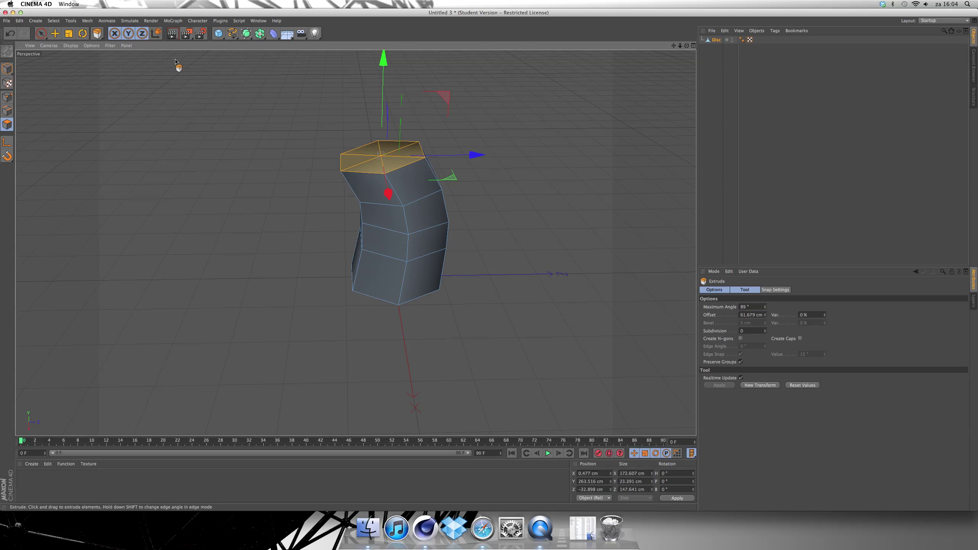
click(83, 34)
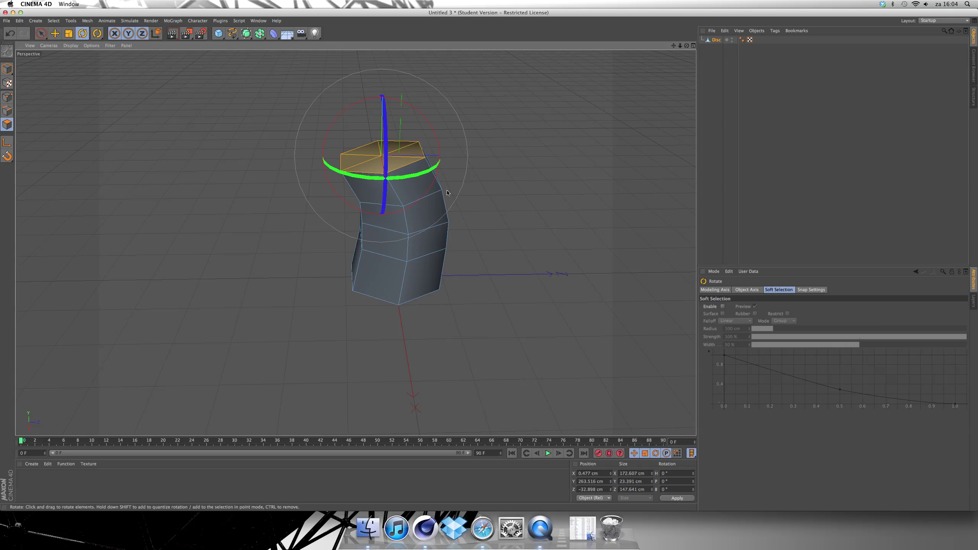
mouse_move(358, 127)
mouse_down()
mouse_move(347, 118)
mouse_move(353, 134)
mouse_up()
click(68, 34)
drag(488, 99, 472, 101)
Reframe the view around the trunk and extrude the top face upward into another segment
drag(687, 46, 381, 247)
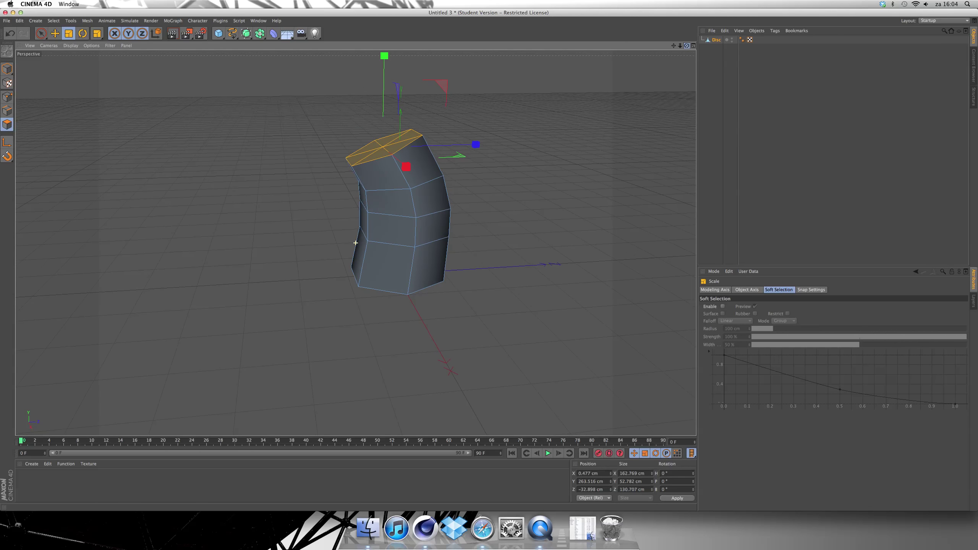
scroll(363, 89, down, 3)
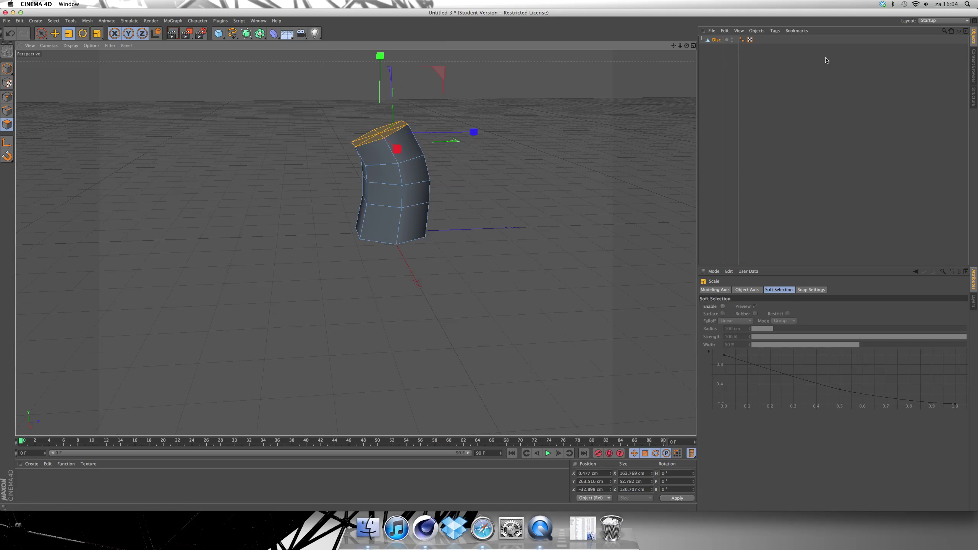
drag(668, 49, 521, 95)
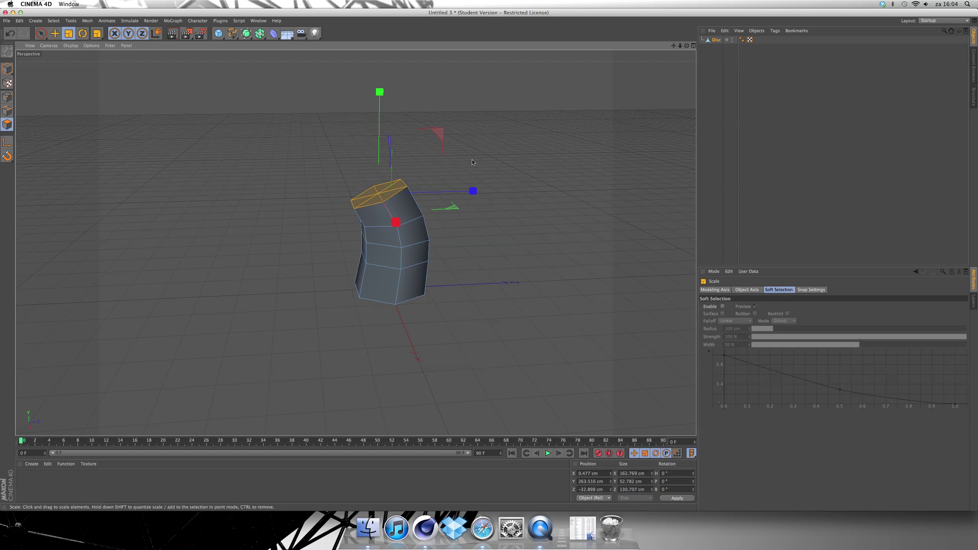
key(d)
drag(459, 177, 487, 177)
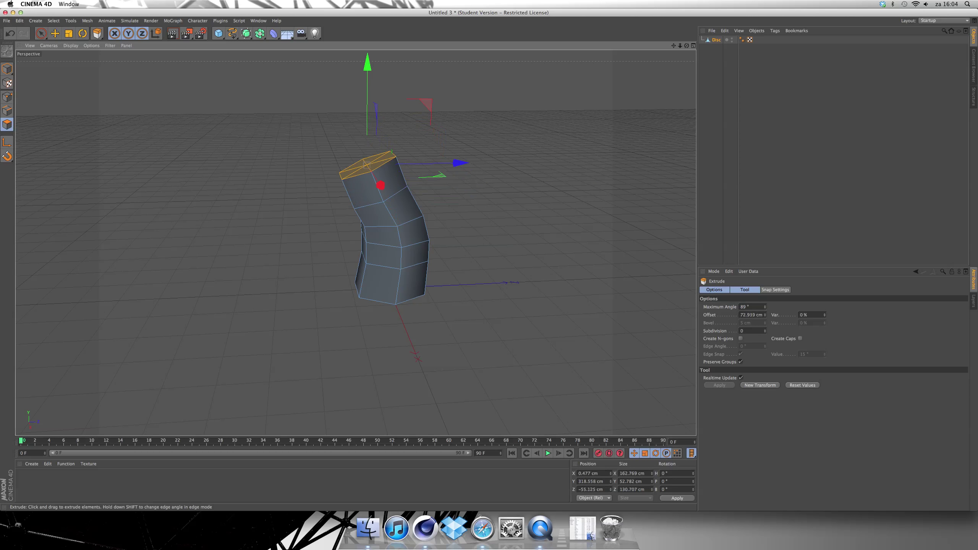
Restore the top face selection, nudge it along X and lower it slightly on Y
click(462, 172)
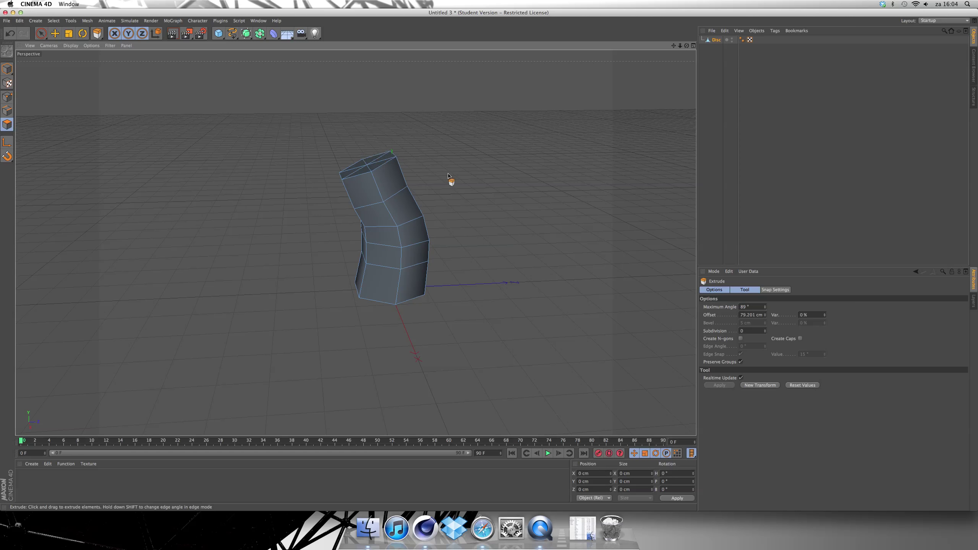
key(ctrl+z)
drag(454, 163, 450, 164)
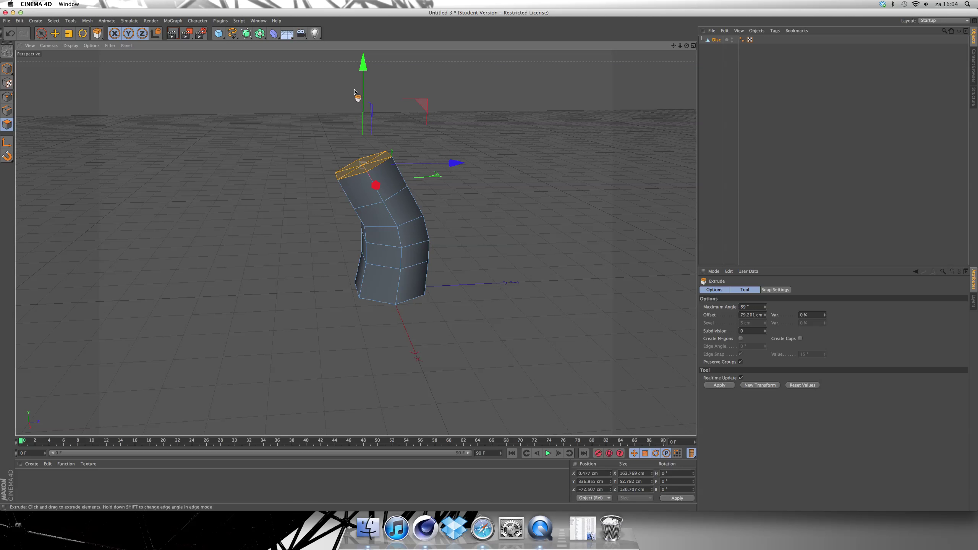
drag(361, 74, 361, 79)
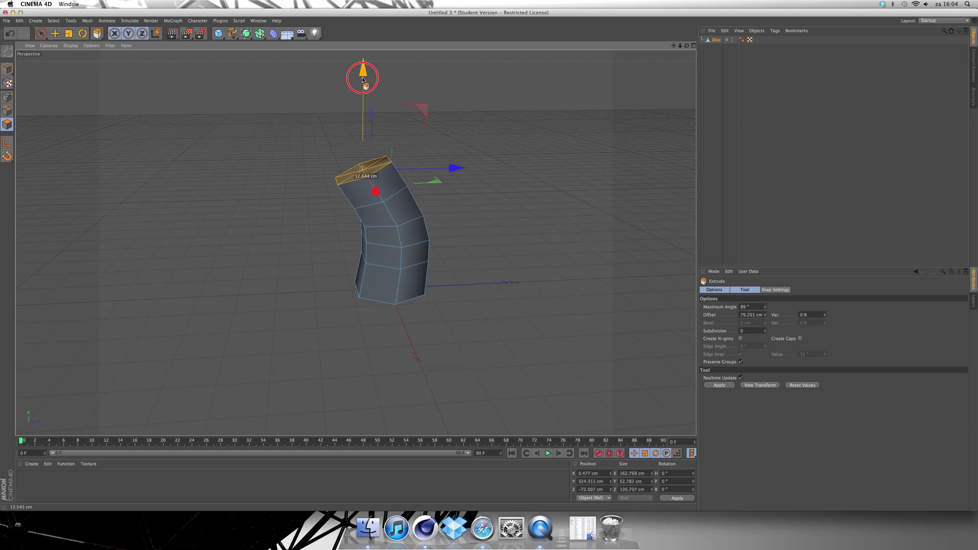
Shrink the top face to about 90%, undoing a trial -5.5° tilt
click(83, 34)
drag(328, 126, 333, 149)
click(73, 34)
drag(421, 141, 401, 146)
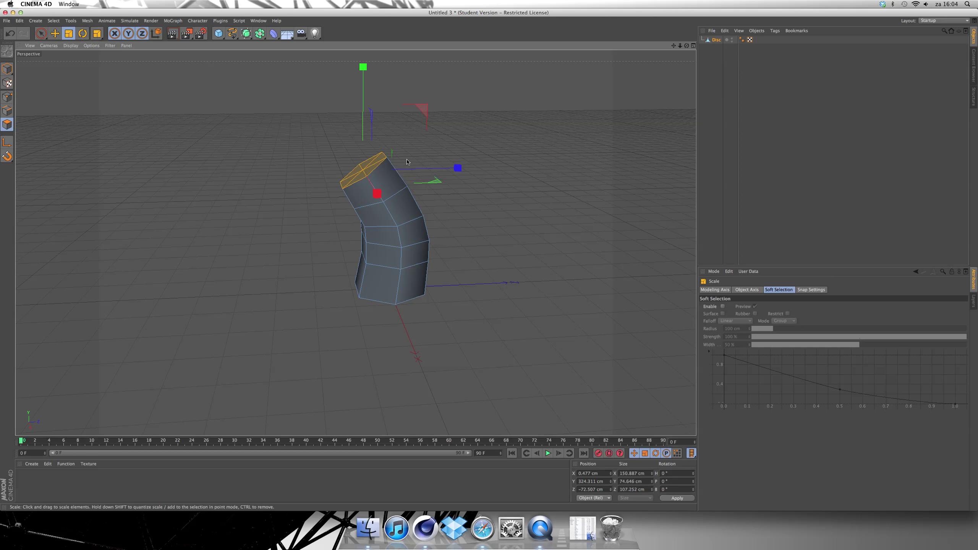
click(82, 34)
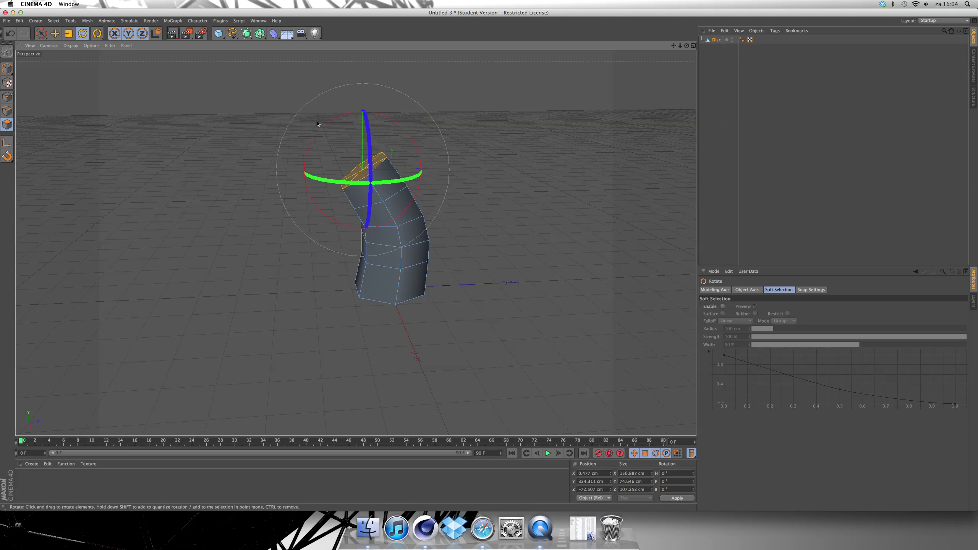
drag(322, 127, 339, 142)
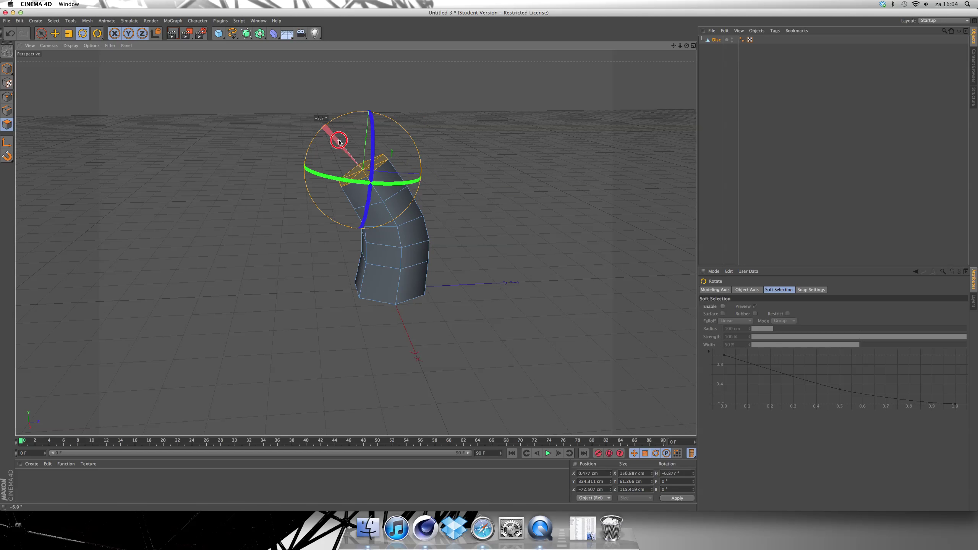
key(super+z)
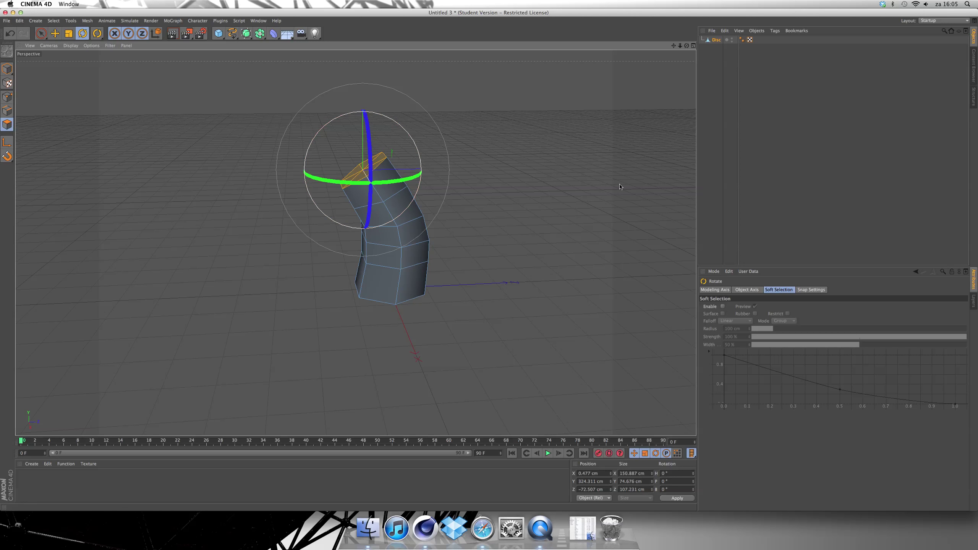
Extrude a new segment, shift its top face along Z, shrink it to 94.5% and tilt it about 15°
key(d)
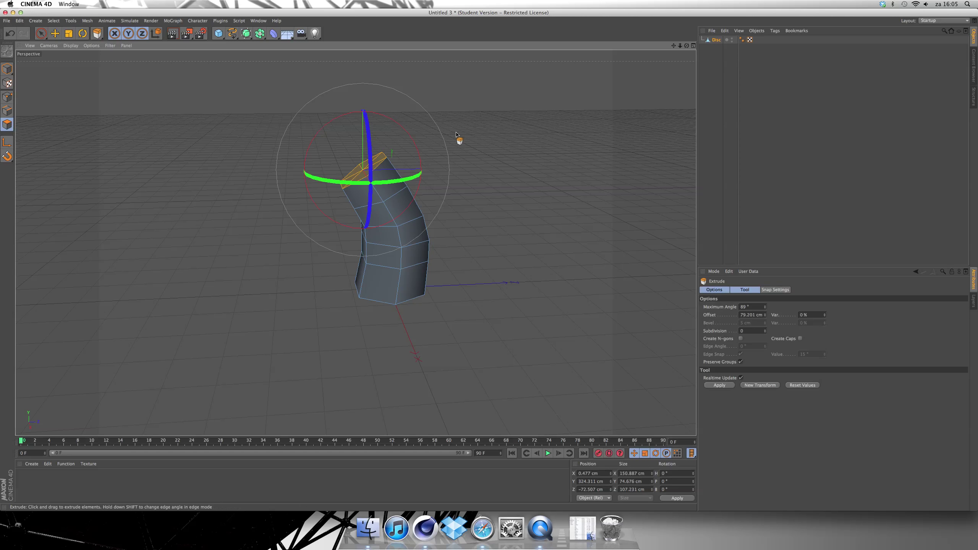
drag(356, 116, 378, 116)
mouse_move(446, 156)
mouse_down()
mouse_move(428, 159)
mouse_move(463, 137)
mouse_move(456, 150)
mouse_up()
click(69, 34)
key(r)
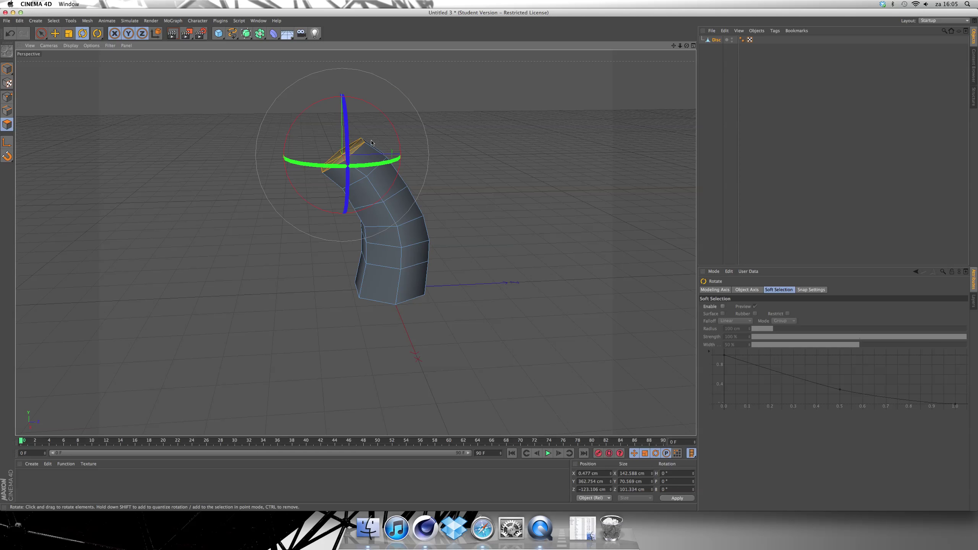
drag(371, 111, 352, 103)
Restore the top face selection and extrude another segment about 59 cm long
click(533, 172)
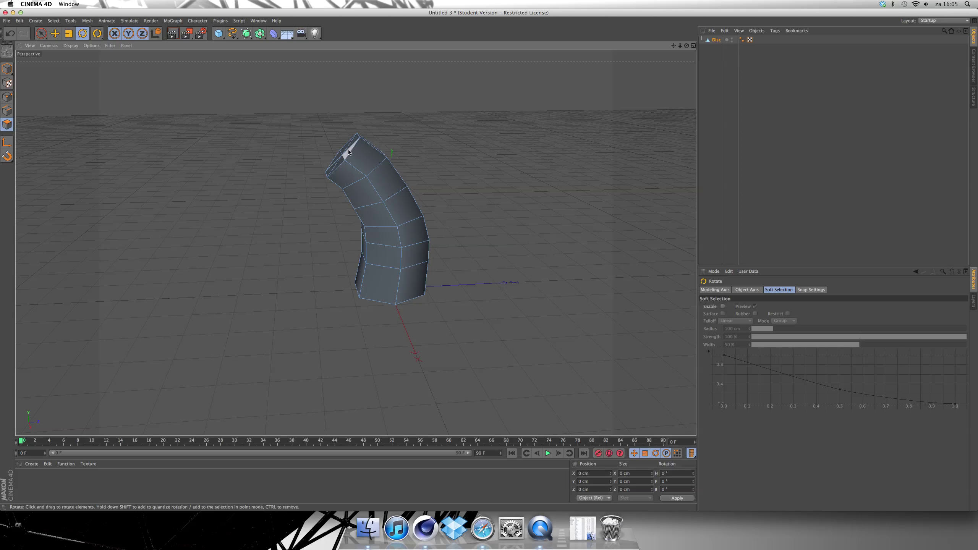
key(super+z)
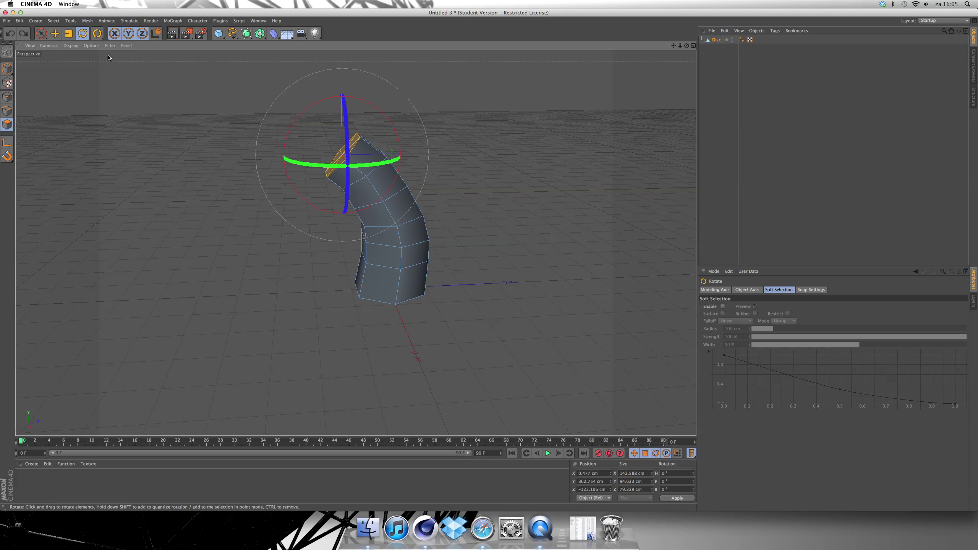
key(d)
drag(503, 187, 515, 186)
drag(338, 163, 329, 155)
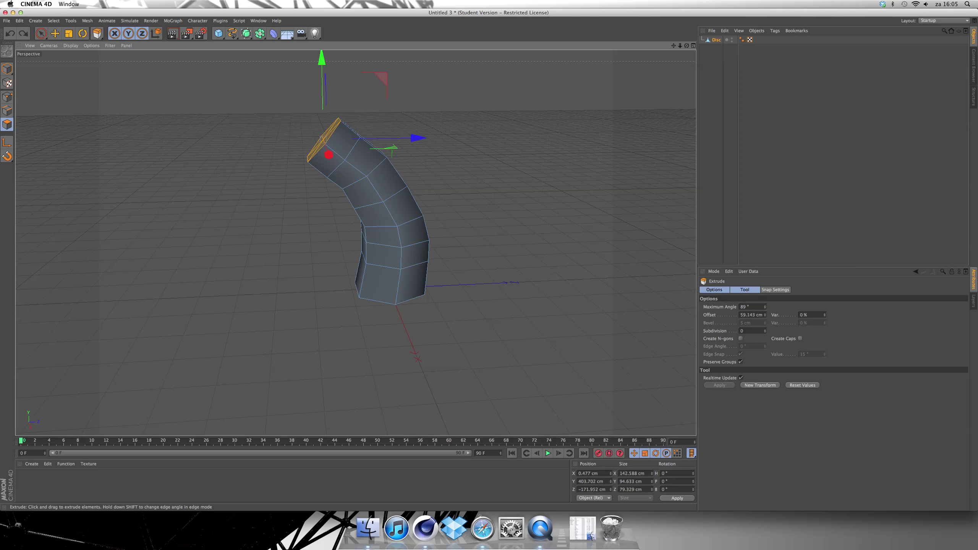
Shrink the top face to 91%, shift it down-left, tilt it about 16°, then choose File > Open
click(69, 33)
drag(239, 227, 230, 244)
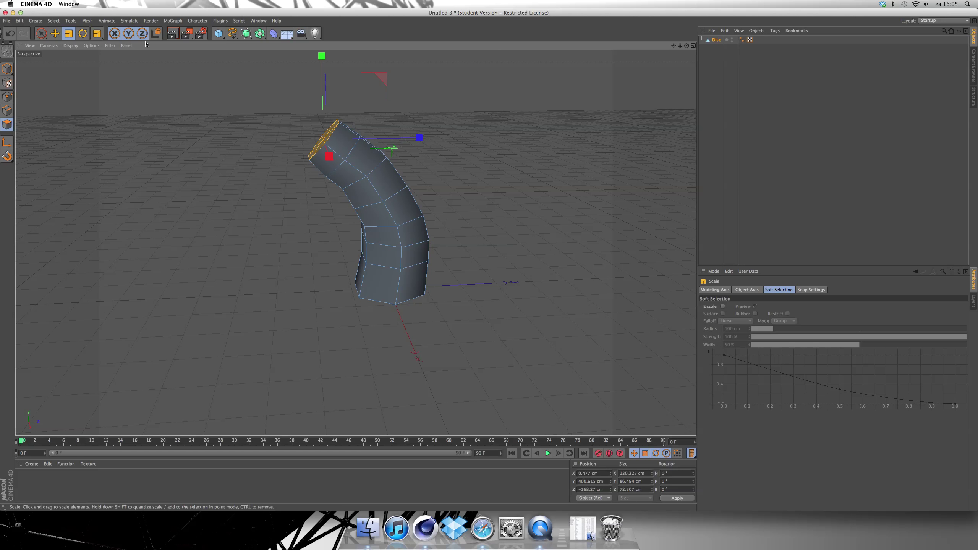
click(58, 35)
drag(436, 122, 438, 127)
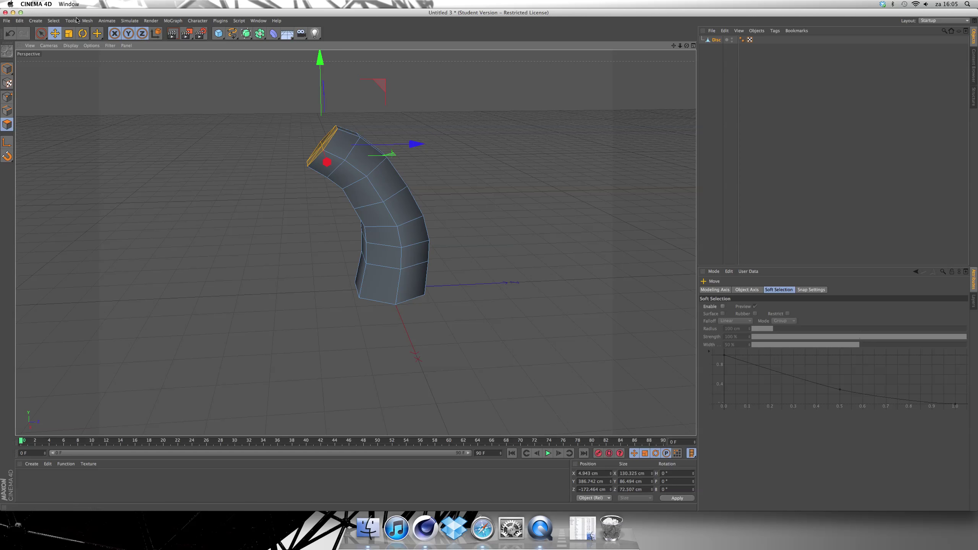
click(85, 34)
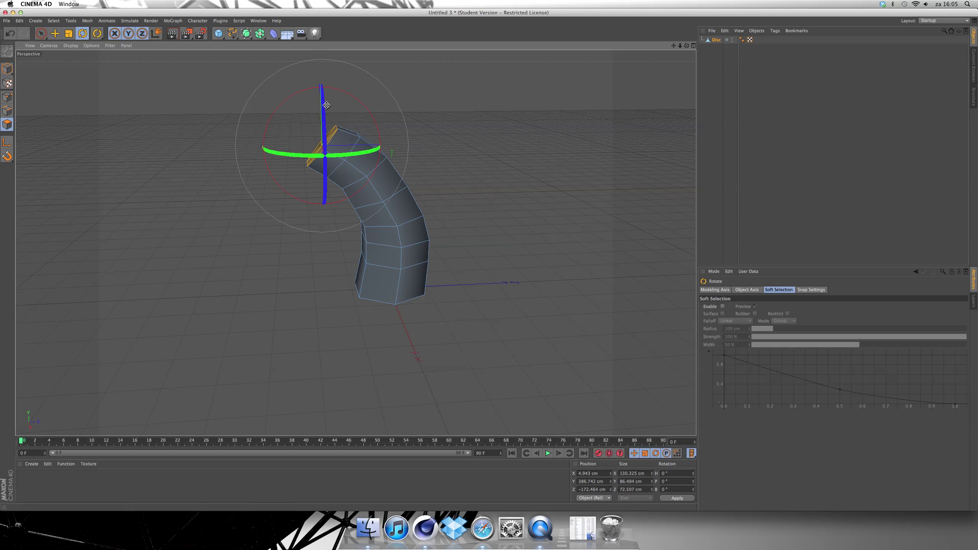
drag(293, 98, 285, 111)
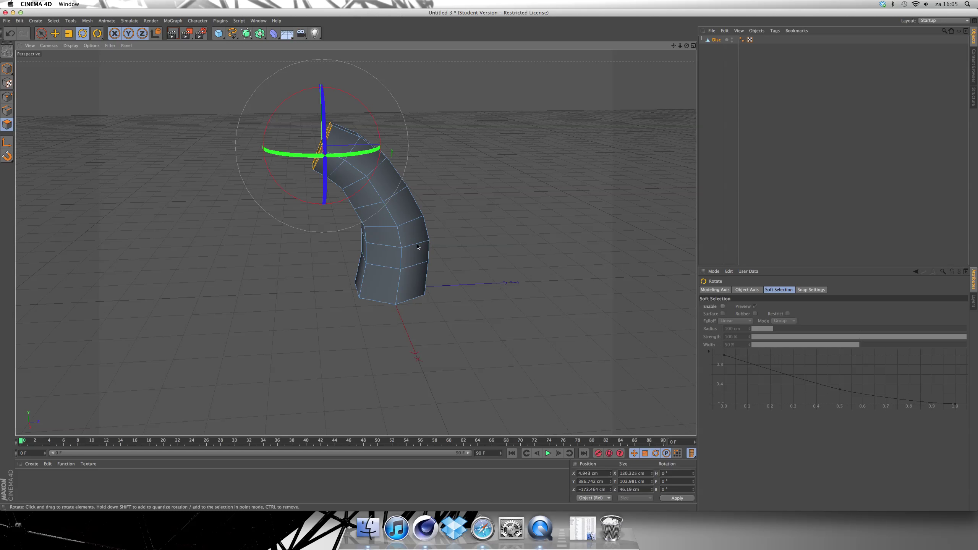
click(7, 21)
click(17, 40)
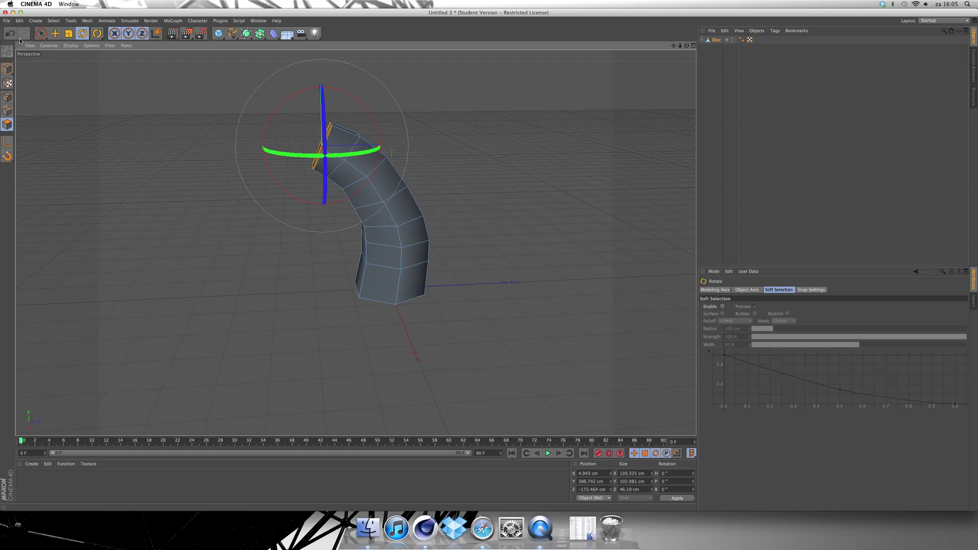
Open the maple tree.c4d example for reference, then close it to return to Untitled 3
double_click(578, 96)
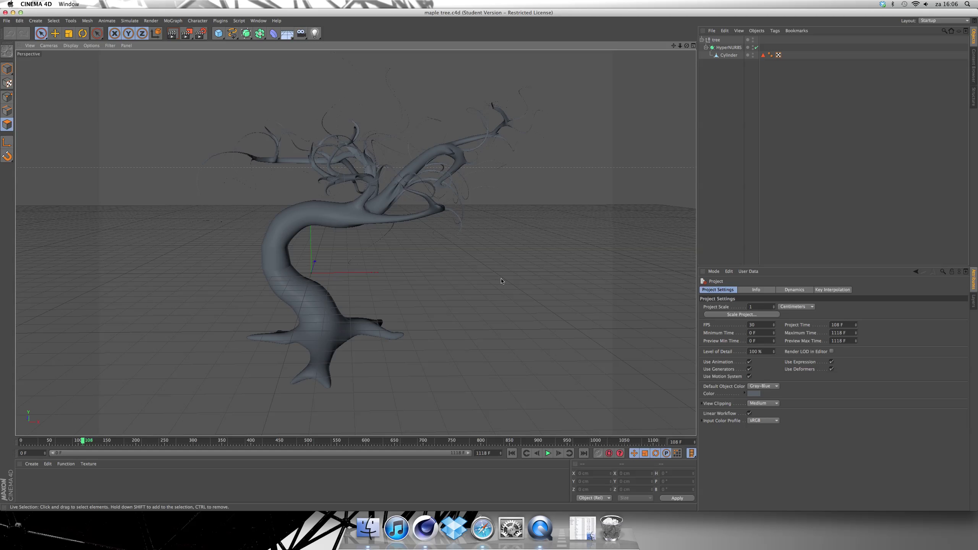
click(13, 13)
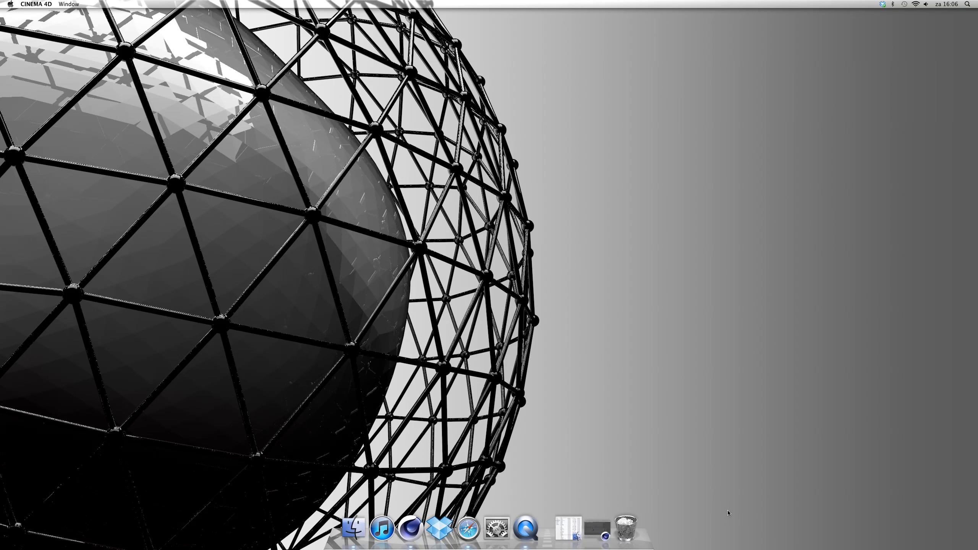
click(597, 529)
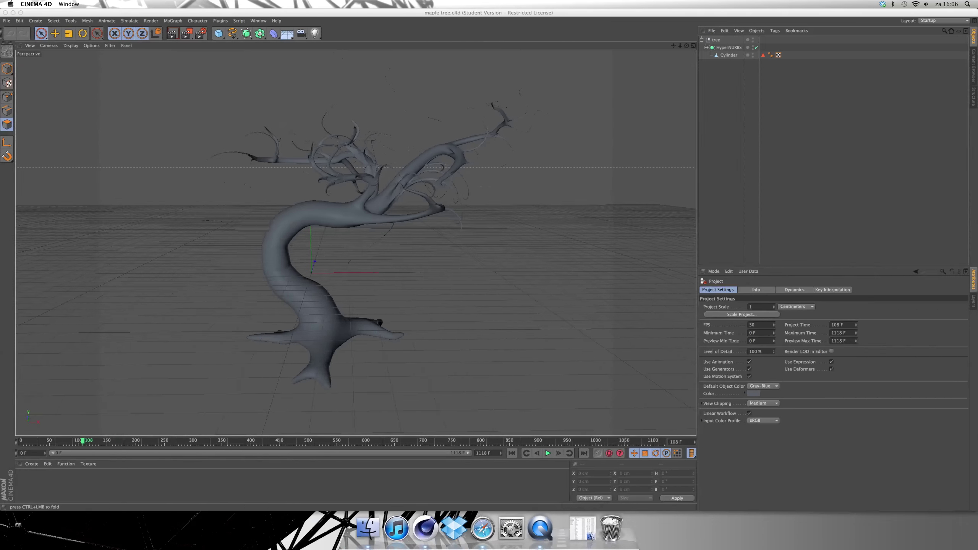
click(5, 12)
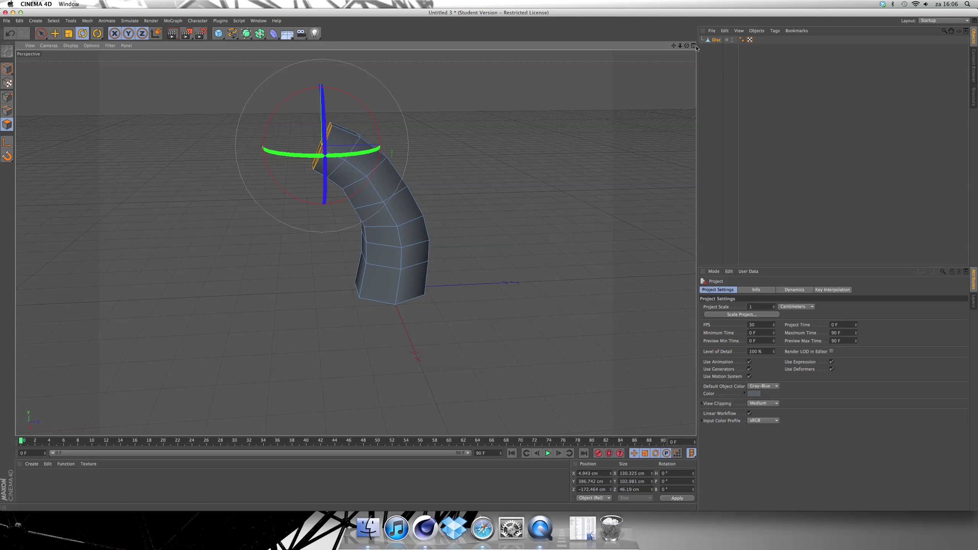
drag(687, 47, 681, 81)
With Live Selection, pick one side polygon near the top of the bent trunk
drag(355, 242, 356, 242)
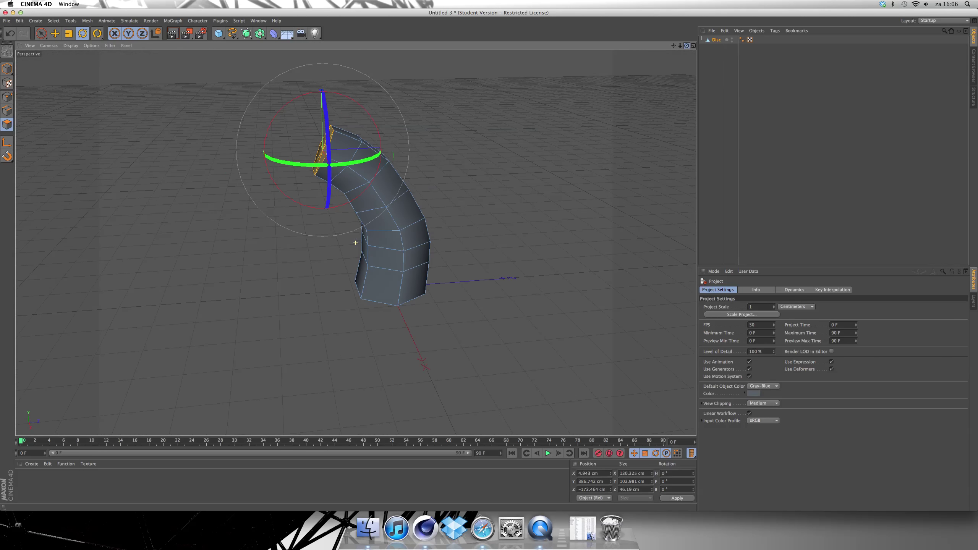
click(45, 36)
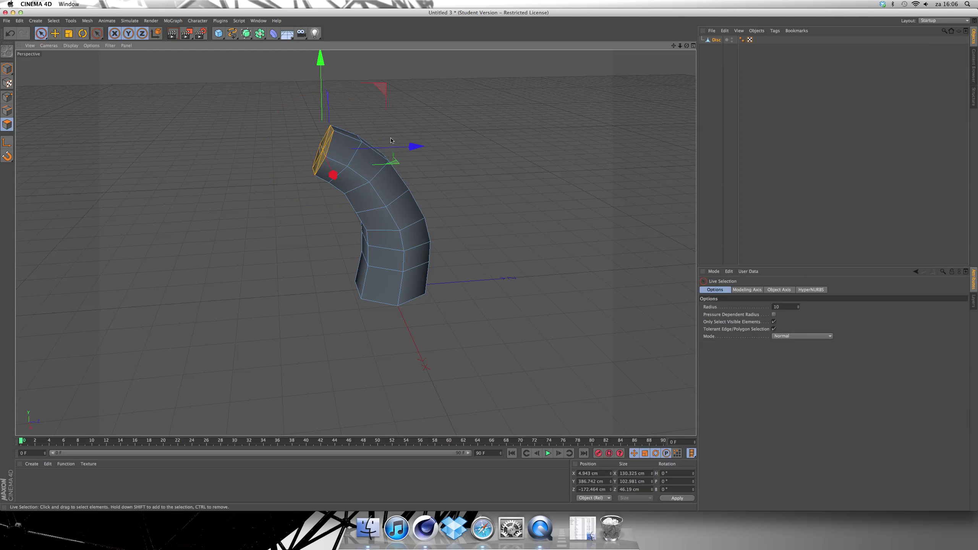
mouse_move(686, 46)
mouse_down()
mouse_move(670, 47)
mouse_move(686, 45)
mouse_up()
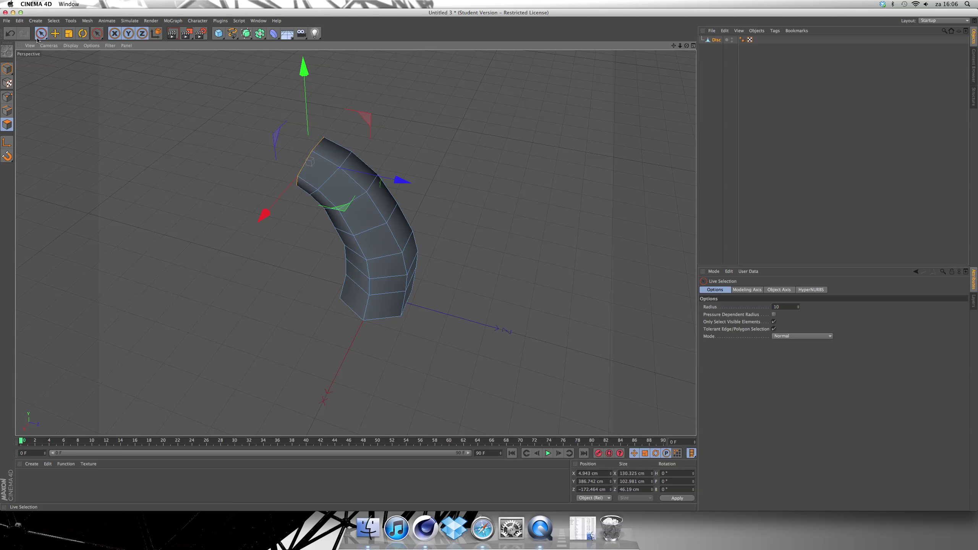
click(358, 170)
drag(687, 46, 702, 31)
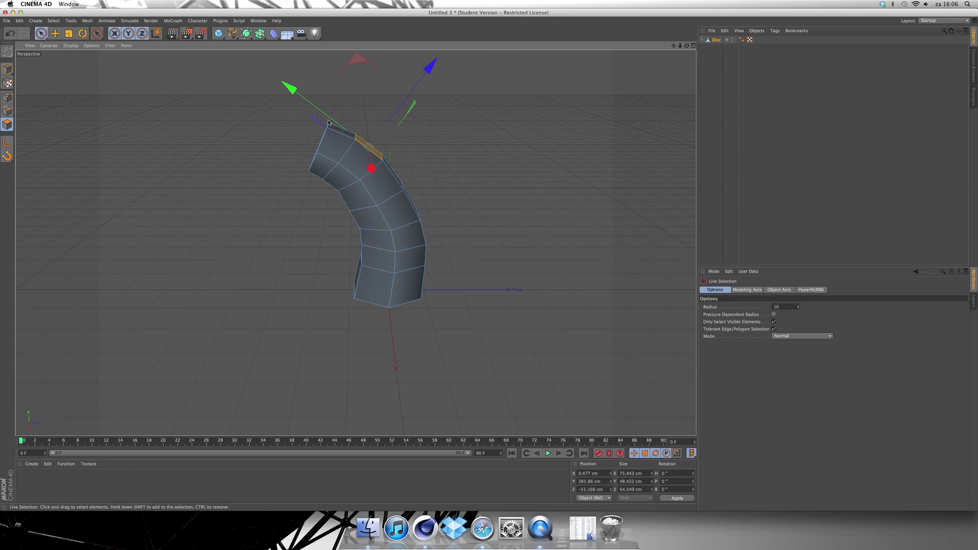
Extrude the side polygon into a first branch segment, shrink its end face to about 80%, and tilt it upward
key(d)
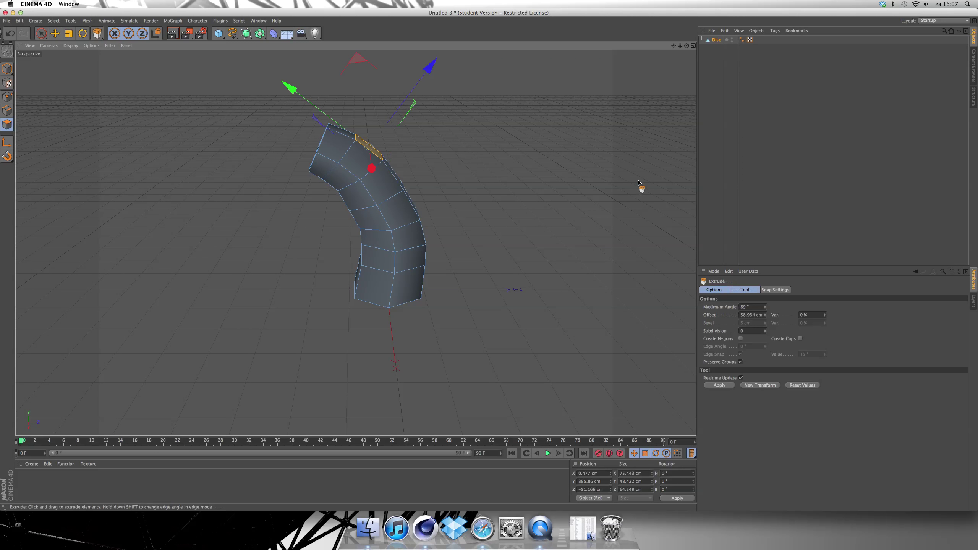
drag(354, 104, 397, 104)
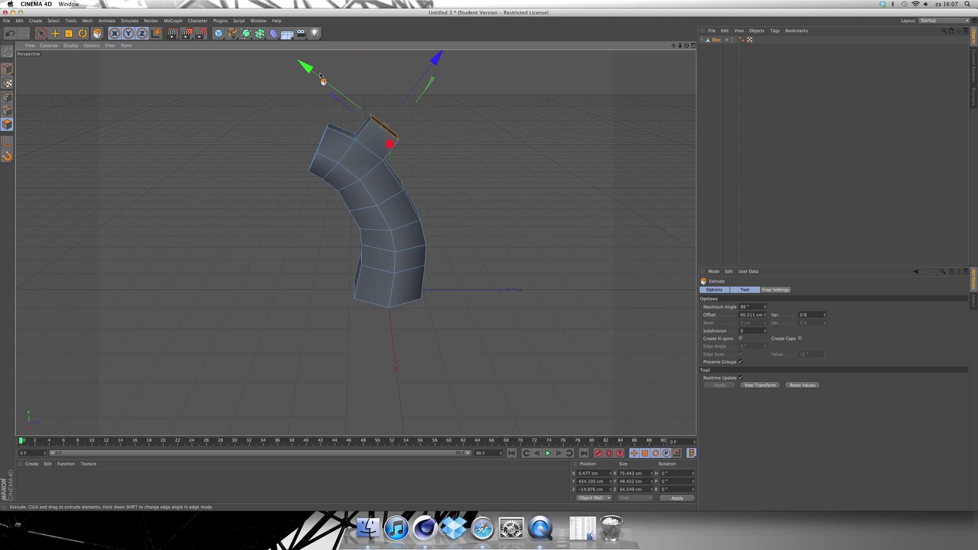
drag(288, 93, 289, 59)
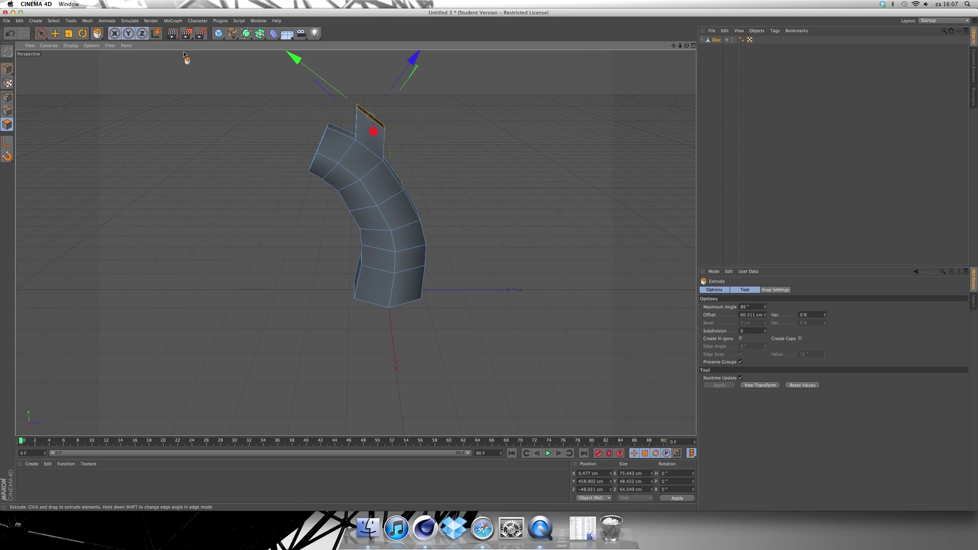
click(68, 34)
drag(454, 143, 360, 129)
click(82, 34)
drag(363, 69, 412, 103)
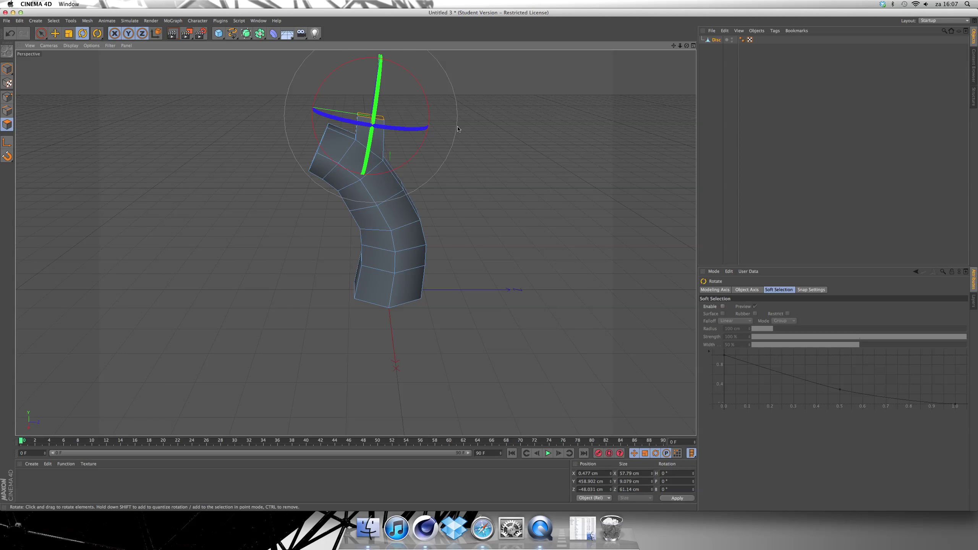
drag(333, 72, 331, 76)
Extrude a second, longer branch segment upward and shrink its end face to about 87%
key(d)
drag(533, 170, 548, 170)
drag(616, 181, 489, 169)
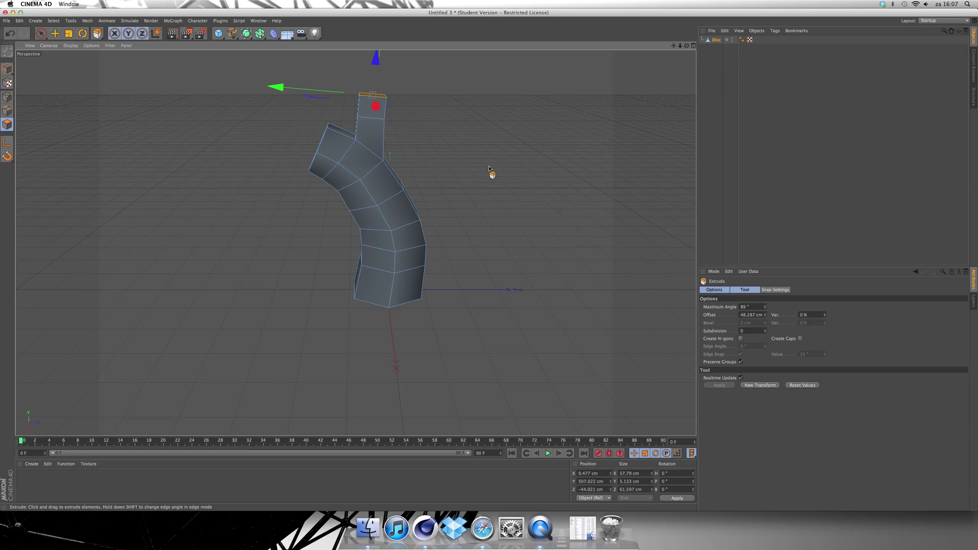
click(68, 33)
mouse_move(549, 146)
mouse_down()
mouse_move(505, 150)
mouse_move(530, 151)
mouse_up()
Slide the branch end along Z, angle it about 26°, and extrude another segment upward
key(e)
drag(327, 93, 306, 85)
key(r)
drag(312, 97, 312, 98)
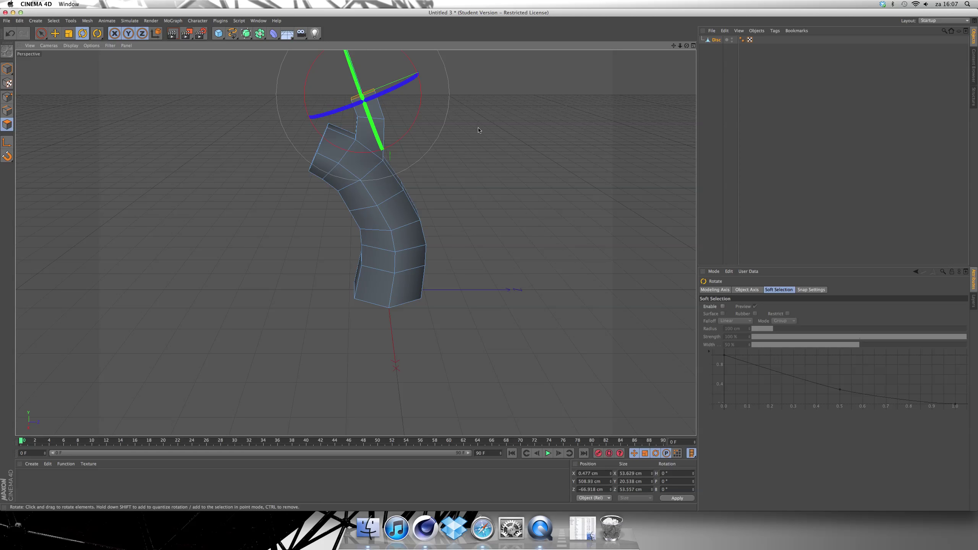
key(d)
drag(496, 132, 515, 125)
drag(686, 45, 682, 119)
click(68, 33)
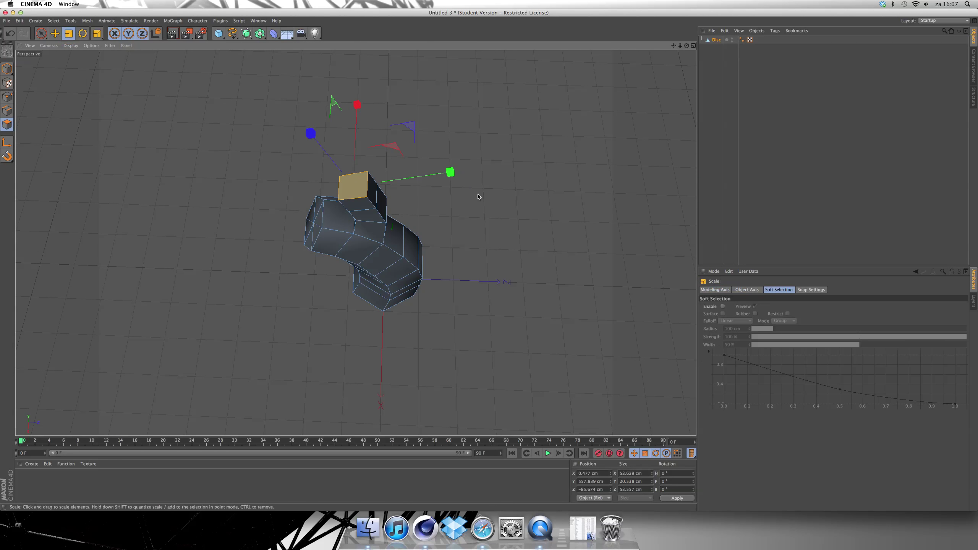
Narrow the branch tip to about 81%, pull it up and left, turn it 26°, and shrink it further
drag(448, 199, 422, 199)
key(e)
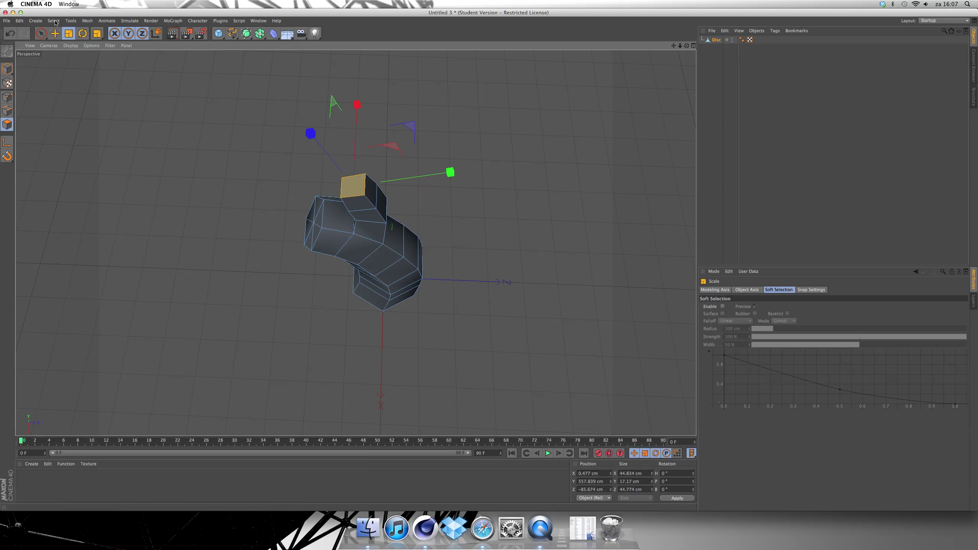
click(55, 35)
drag(322, 145, 281, 130)
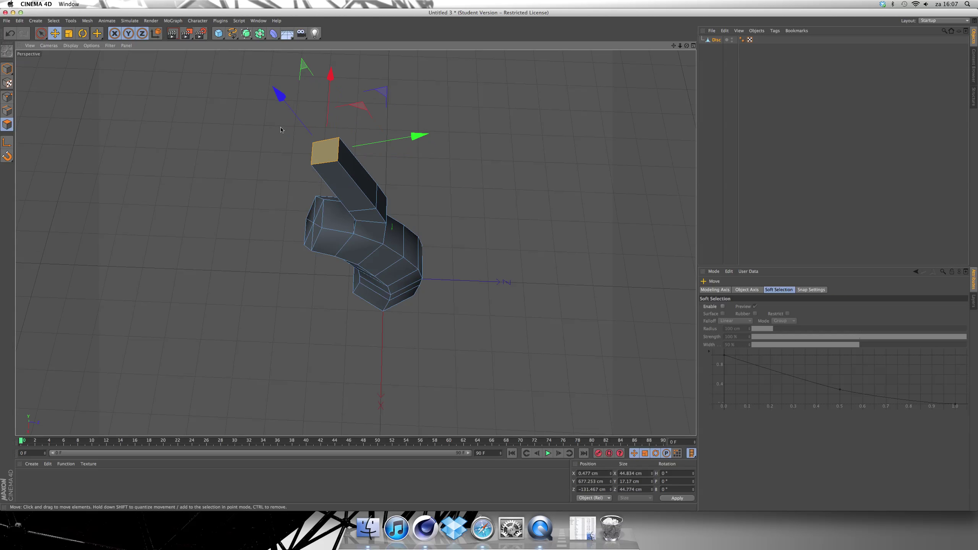
drag(414, 135, 404, 135)
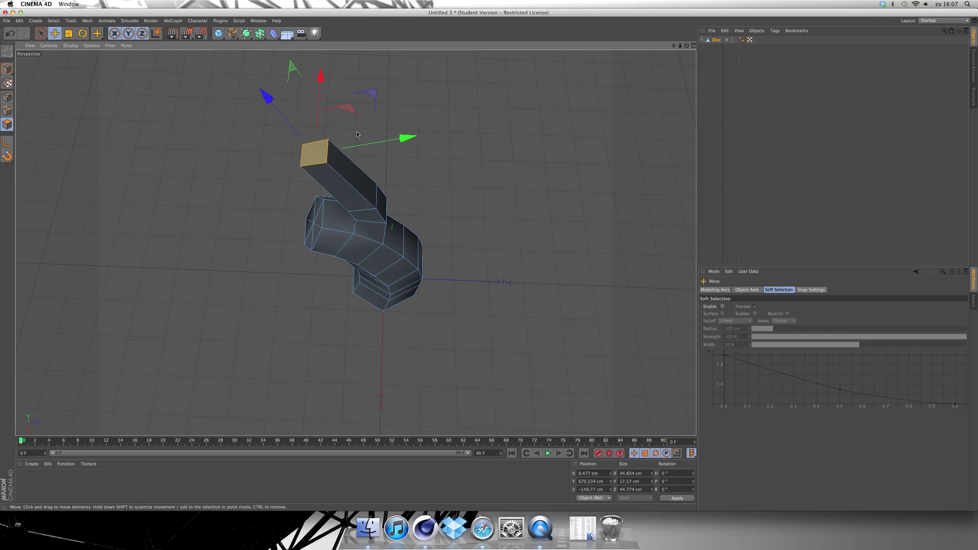
key(r)
drag(327, 122, 299, 122)
click(69, 33)
drag(511, 148, 462, 148)
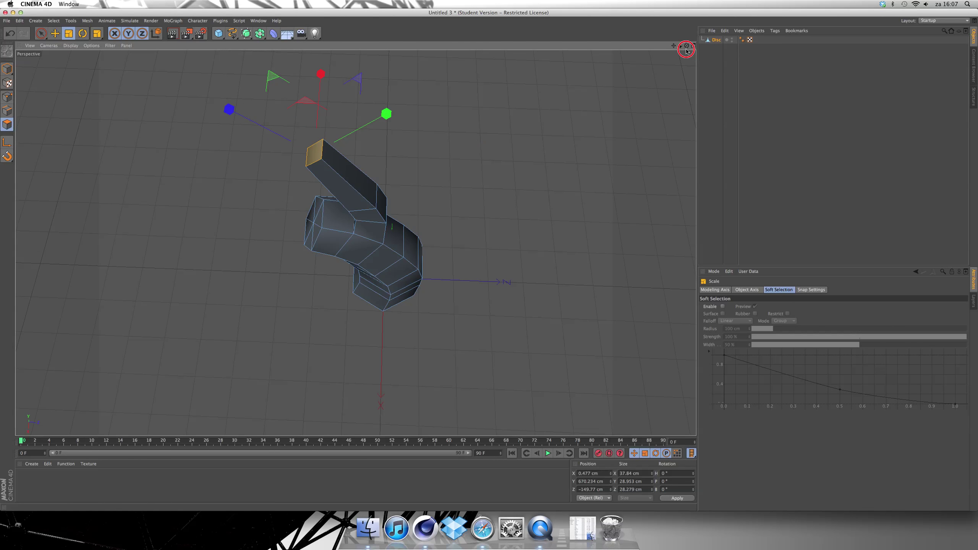
Reframe the view on the bent mesh and branch tip, then bring up the NURBS generator palette
drag(687, 45, 687, 3)
drag(355, 243, 327, 120)
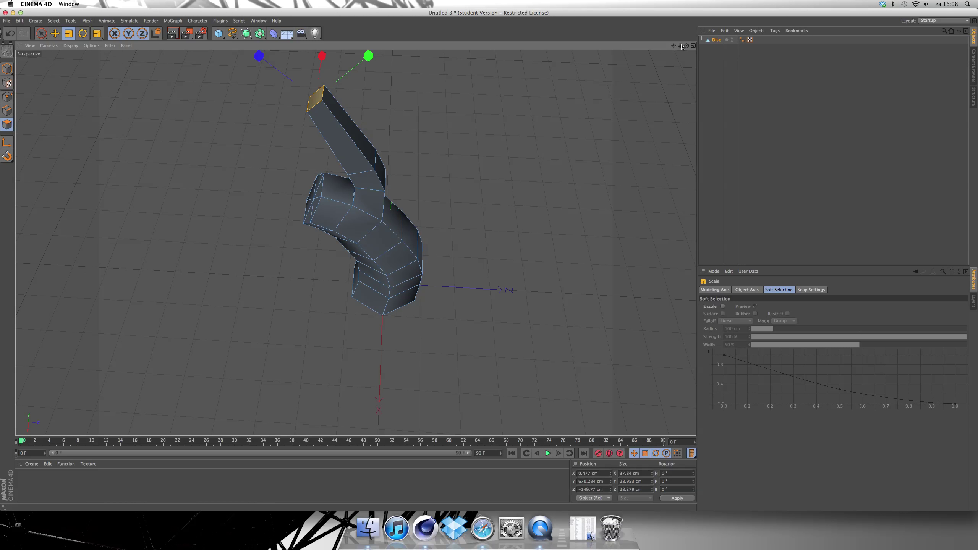
drag(686, 45, 355, 243)
scroll(548, 185, down, 3)
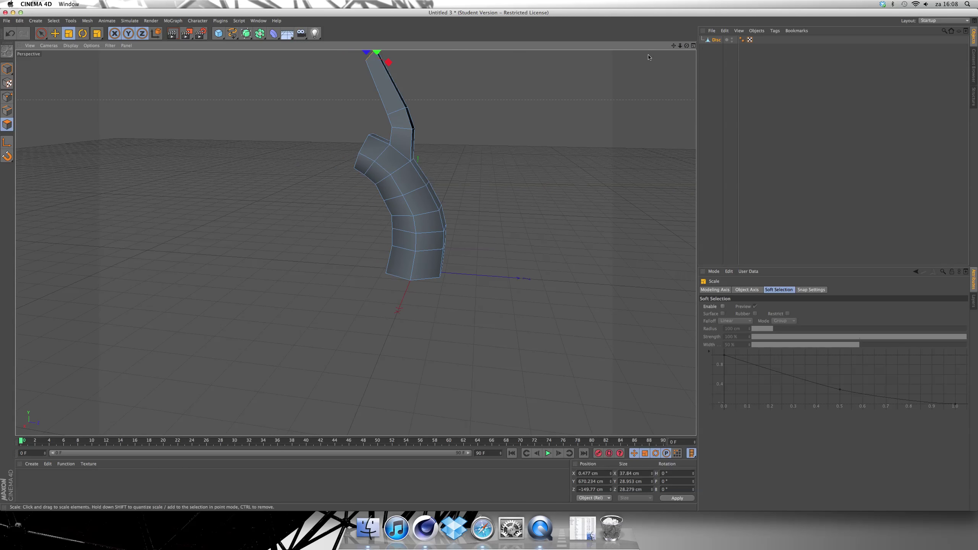
drag(674, 46, 636, 124)
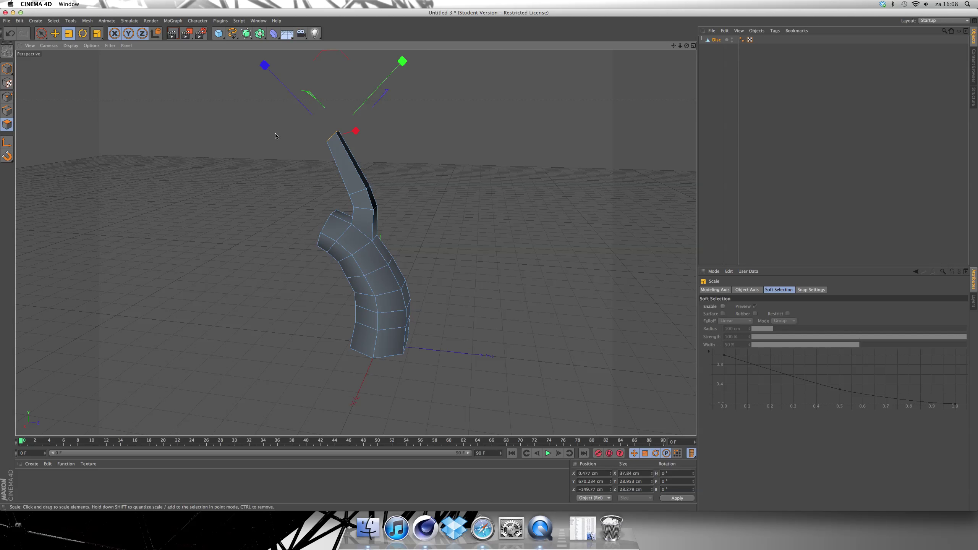
click(246, 34)
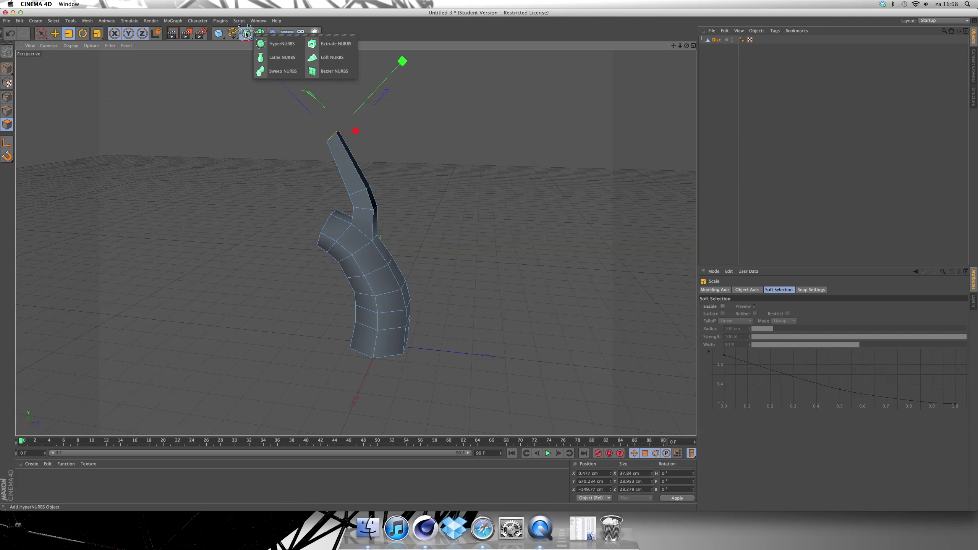
Add a HyperNURBS object and place the Disc trunk inside it in the Object Manager
click(270, 45)
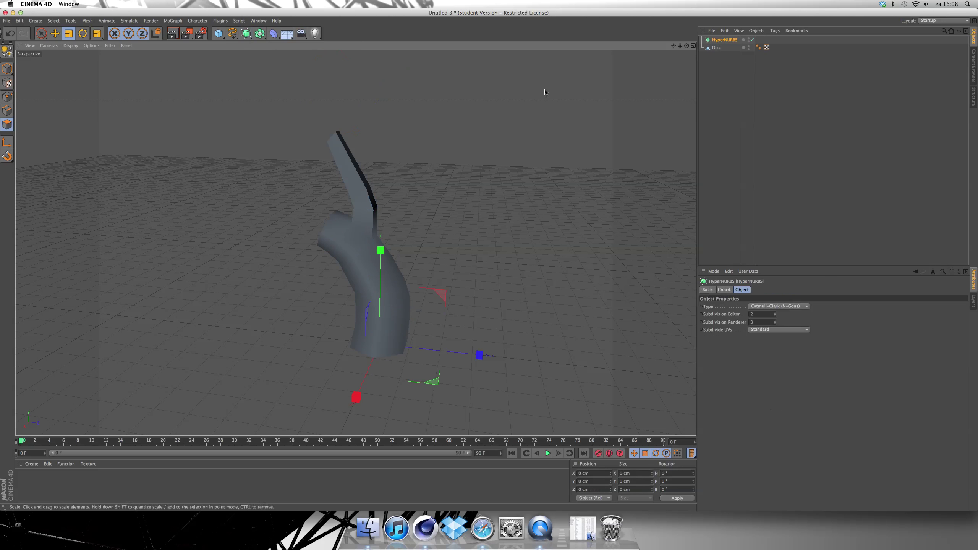
drag(717, 47, 714, 40)
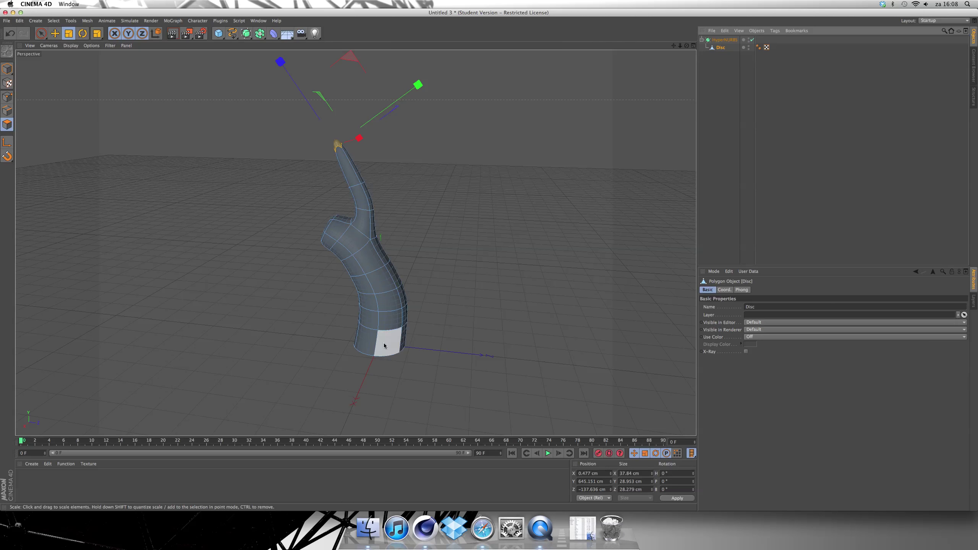
mouse_move(687, 47)
mouse_down()
mouse_move(773, 47)
mouse_move(710, 74)
mouse_move(686, 48)
mouse_up()
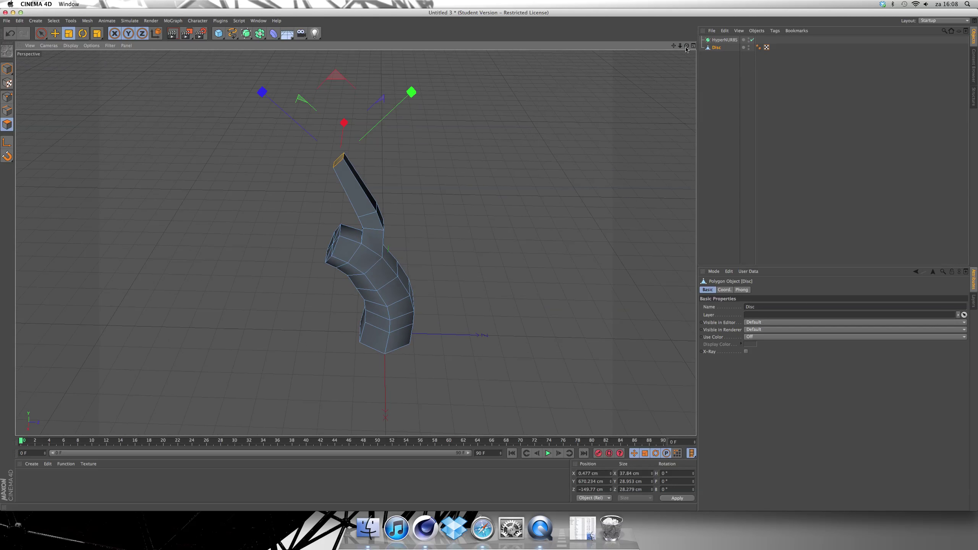
click(52, 21)
In Safari, search for 'translator' and open Google Translate
mouse_move(107, 20)
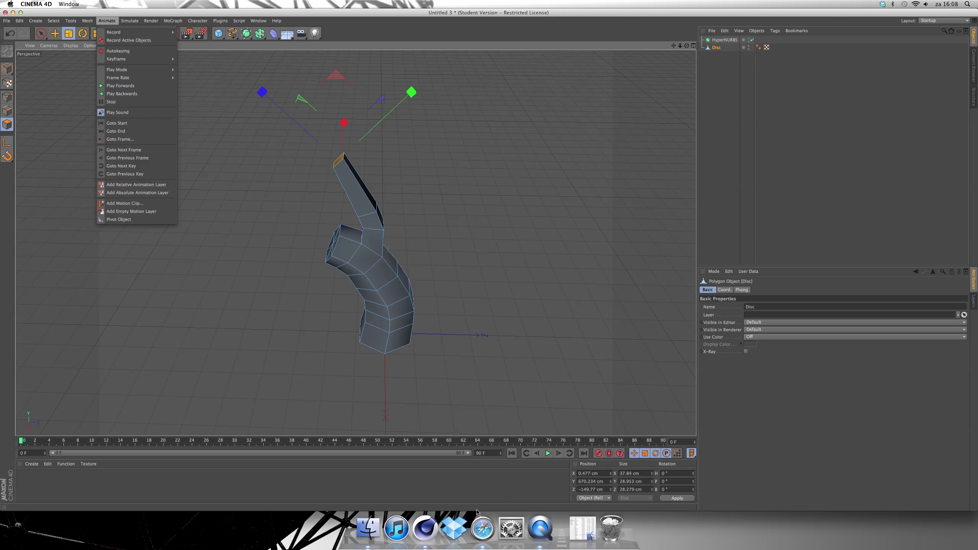
click(482, 528)
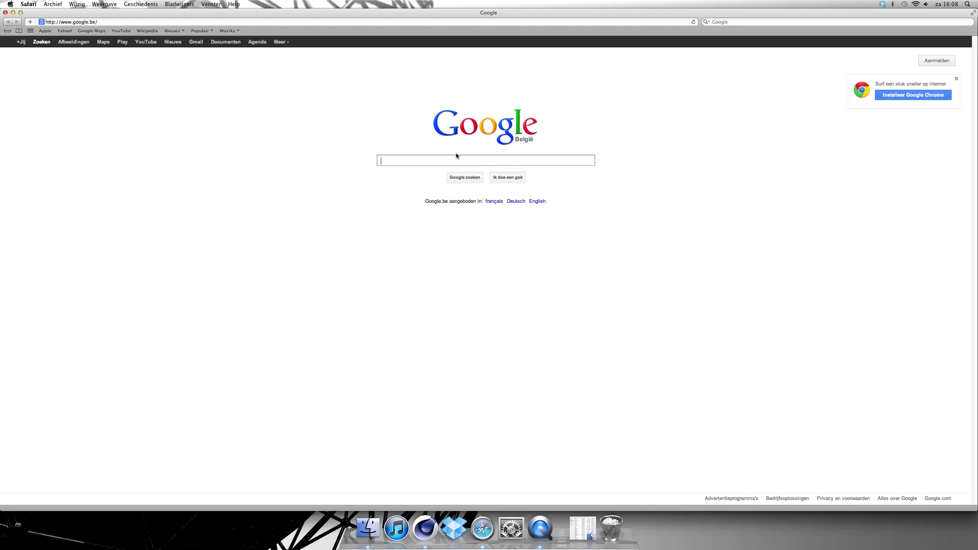
text(tran)
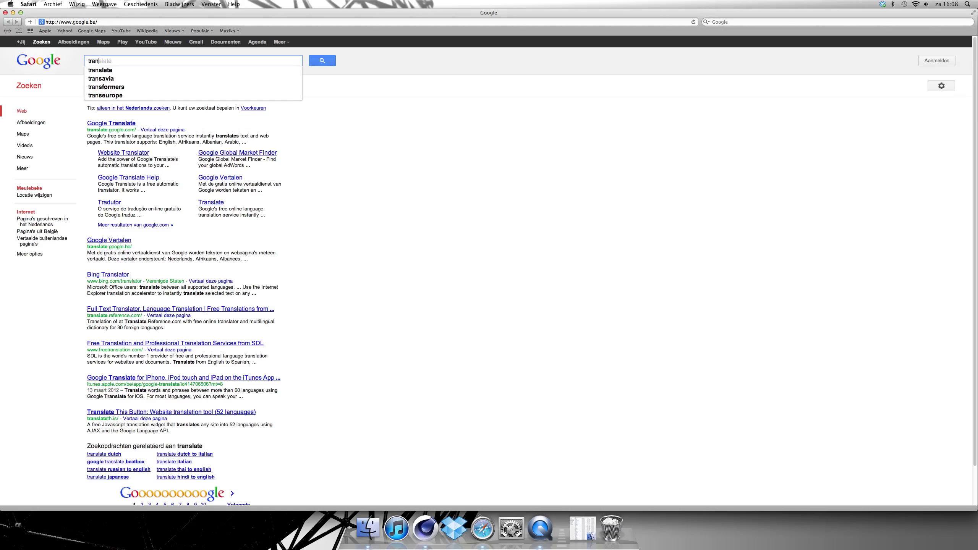
text(slat)
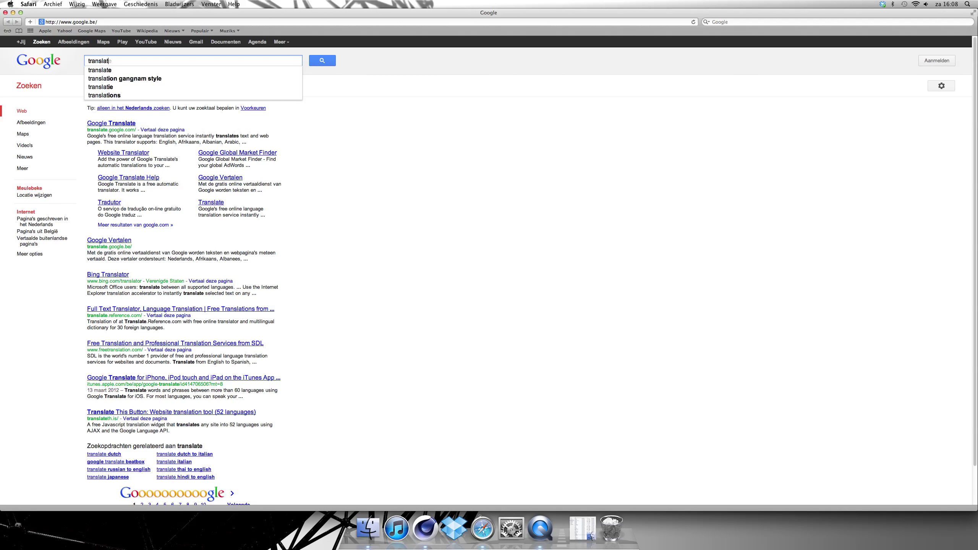
text(or)
key(Return)
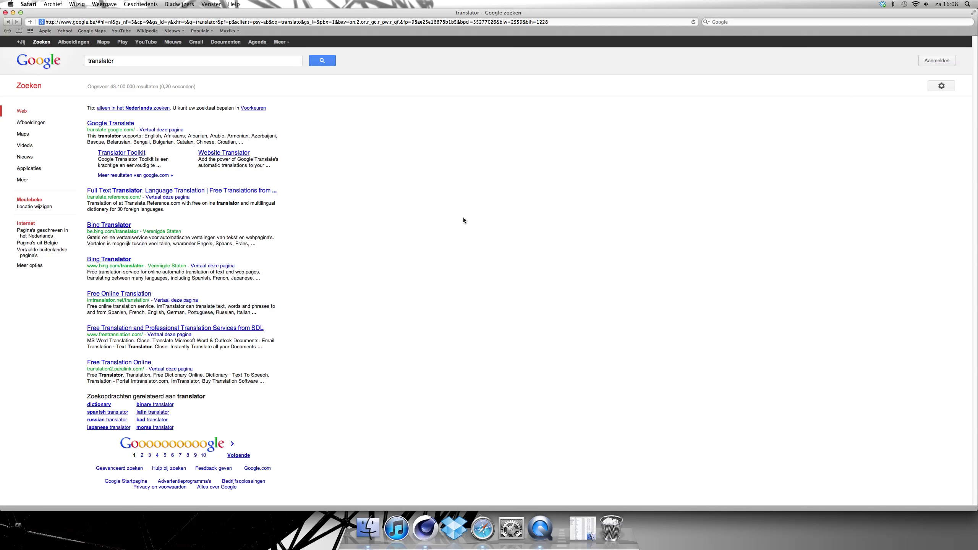
click(129, 124)
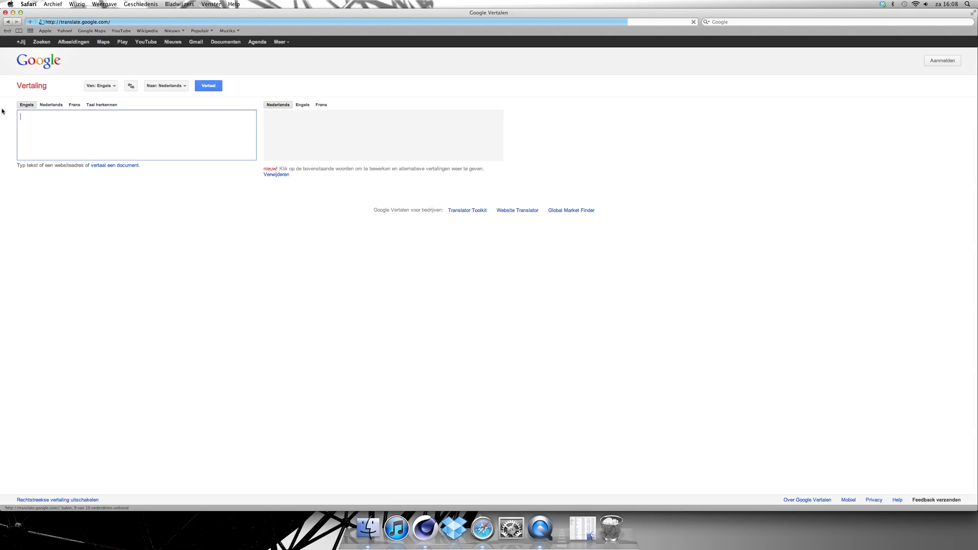
Translate the Dutch word 'takken' into English, then go back to CINEMA 4D
click(83, 76)
click(130, 86)
click(131, 85)
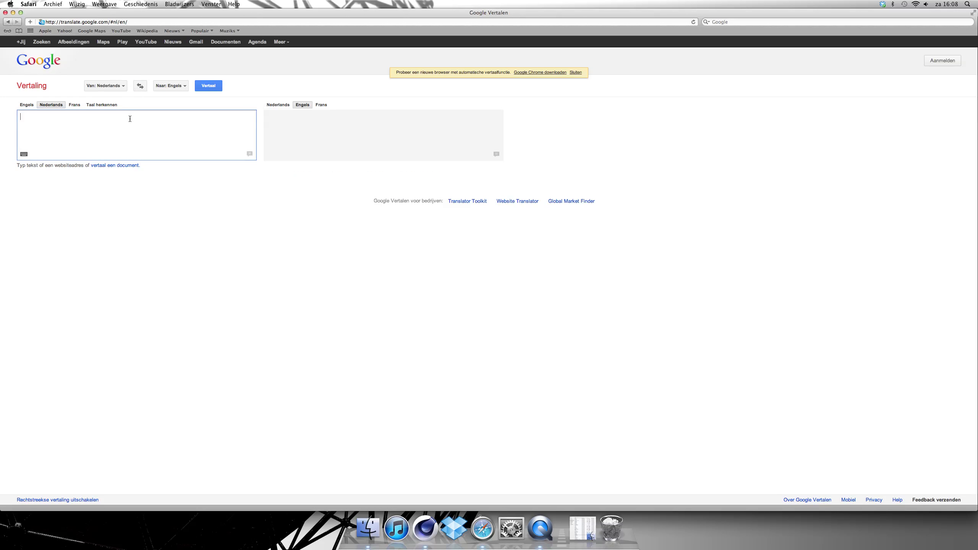
text(ta)
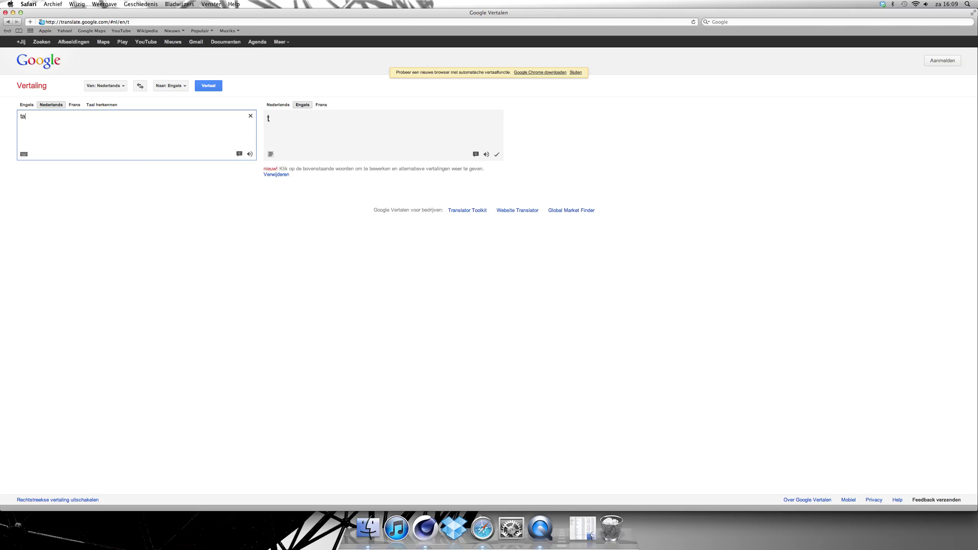
text(kken)
click(13, 12)
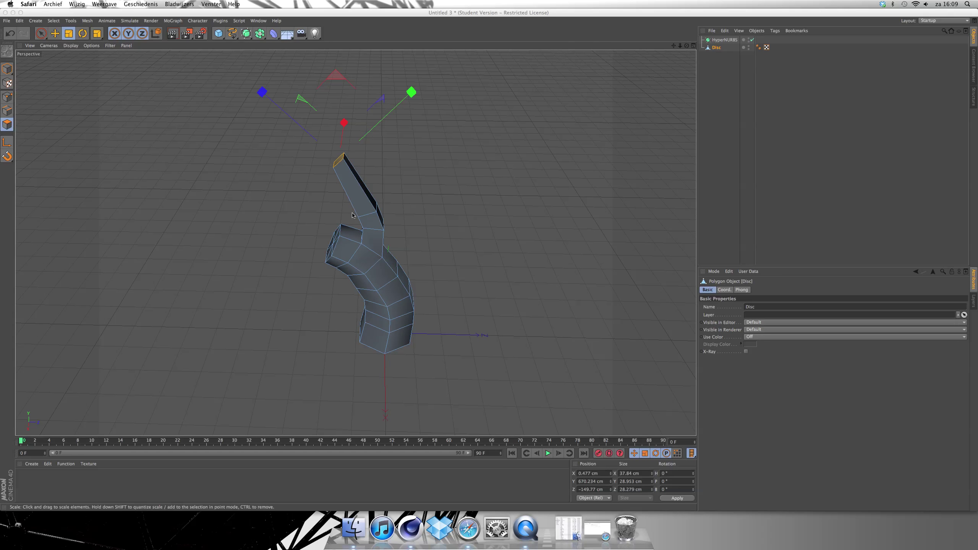
Activate Mesh > Create Tools > Matrix Extrude, using 8 steps, 80% scale and 10° rotation
mouse_move(687, 46)
mouse_down()
mouse_move(355, 243)
mouse_move(693, 43)
mouse_up()
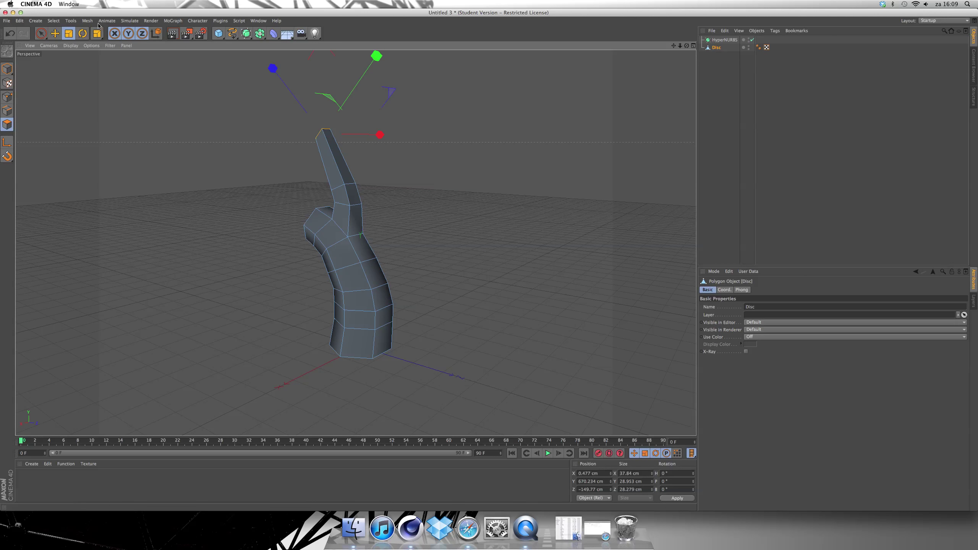
click(71, 21)
click(87, 21)
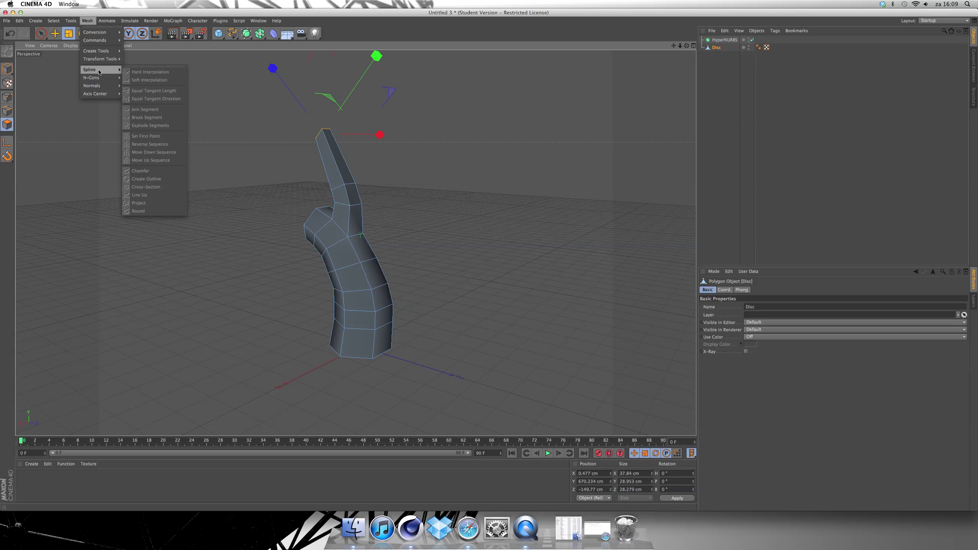
mouse_move(101, 61)
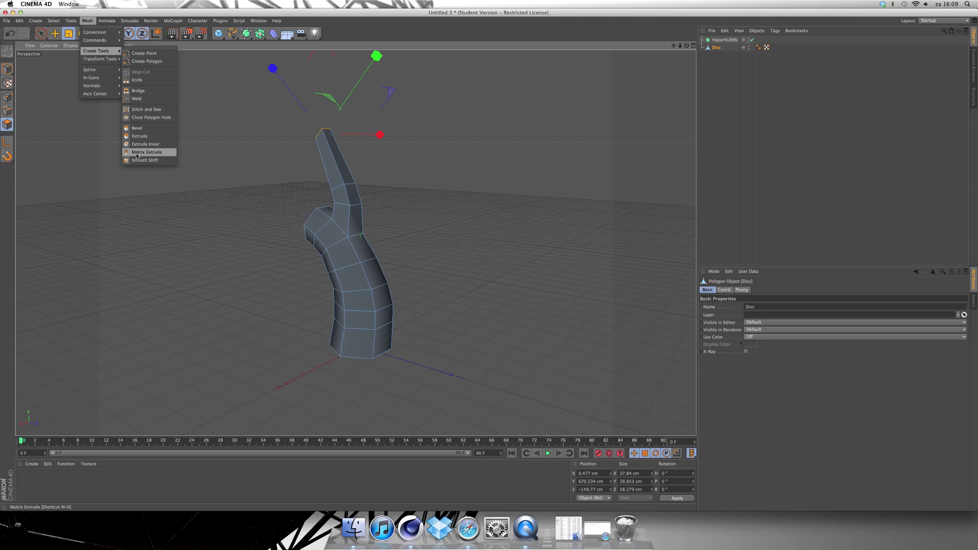
click(144, 153)
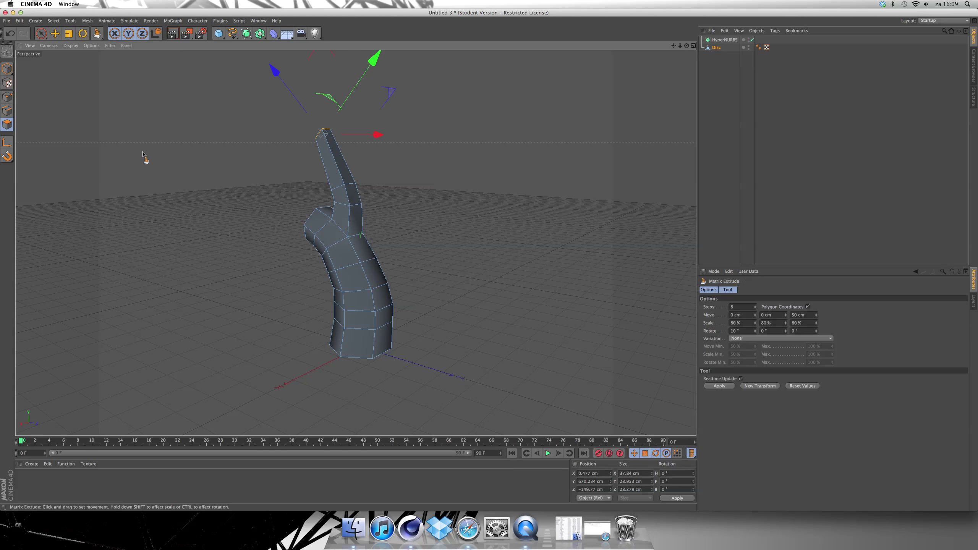
Matrix-extrude the trunk's top cap into a thin, curling, many-segment tip
mouse_move(502, 219)
mouse_down()
mouse_move(535, 215)
mouse_move(501, 214)
mouse_up()
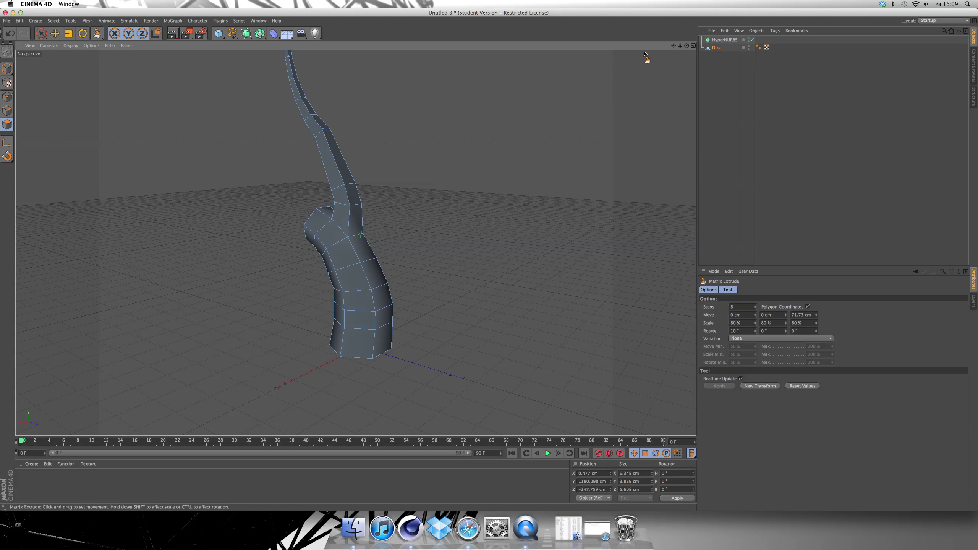
drag(687, 46, 566, 43)
scroll(514, 179, down, 2)
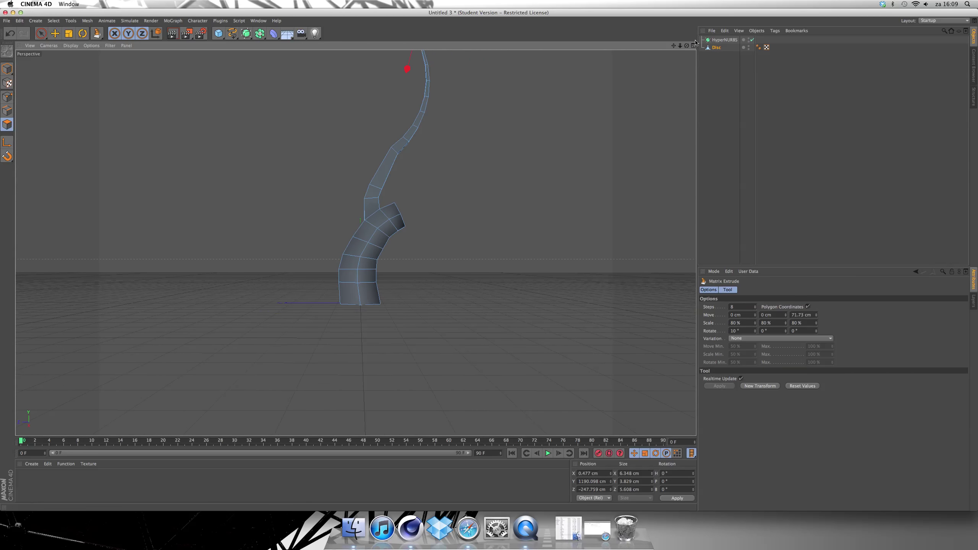
Select the side stub's cap and matrix-extrude a second tapering branch with a 90.014 cm move
drag(687, 46, 546, 81)
click(41, 34)
click(327, 236)
key(space)
mouse_move(495, 290)
mouse_down()
mouse_move(504, 290)
mouse_move(473, 290)
mouse_move(539, 290)
mouse_move(480, 290)
mouse_move(508, 290)
mouse_up()
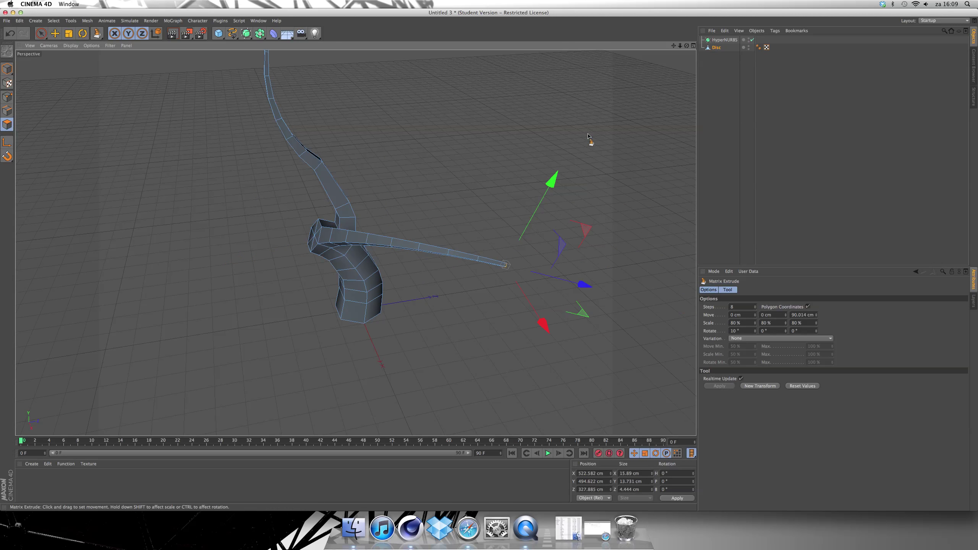
Matrix-extrude another cap into a branch curled sideways with rotations of -28° and 34°
drag(686, 45, 577, 45)
click(41, 34)
click(252, 194)
key(space)
click(719, 385)
drag(786, 331, 817, 330)
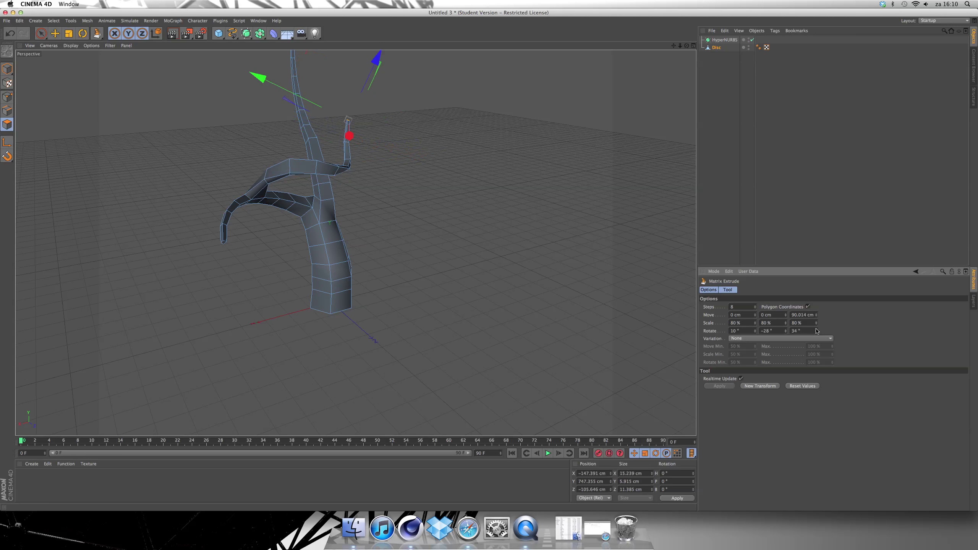
drag(686, 47, 686, 47)
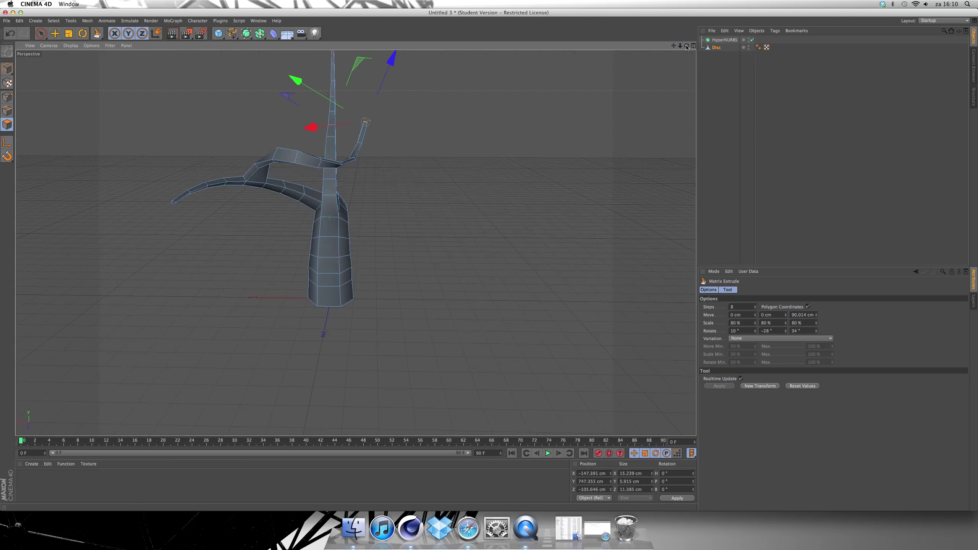
click(7, 21)
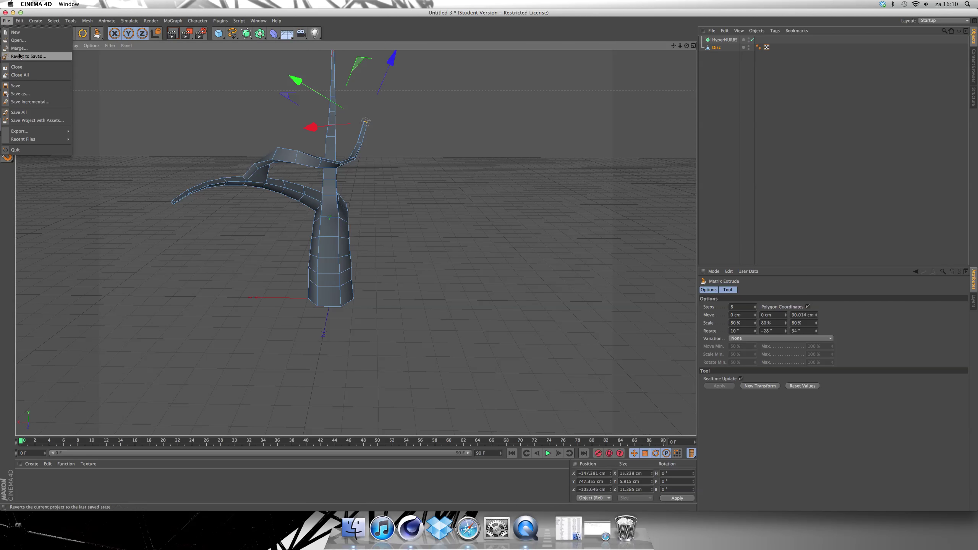